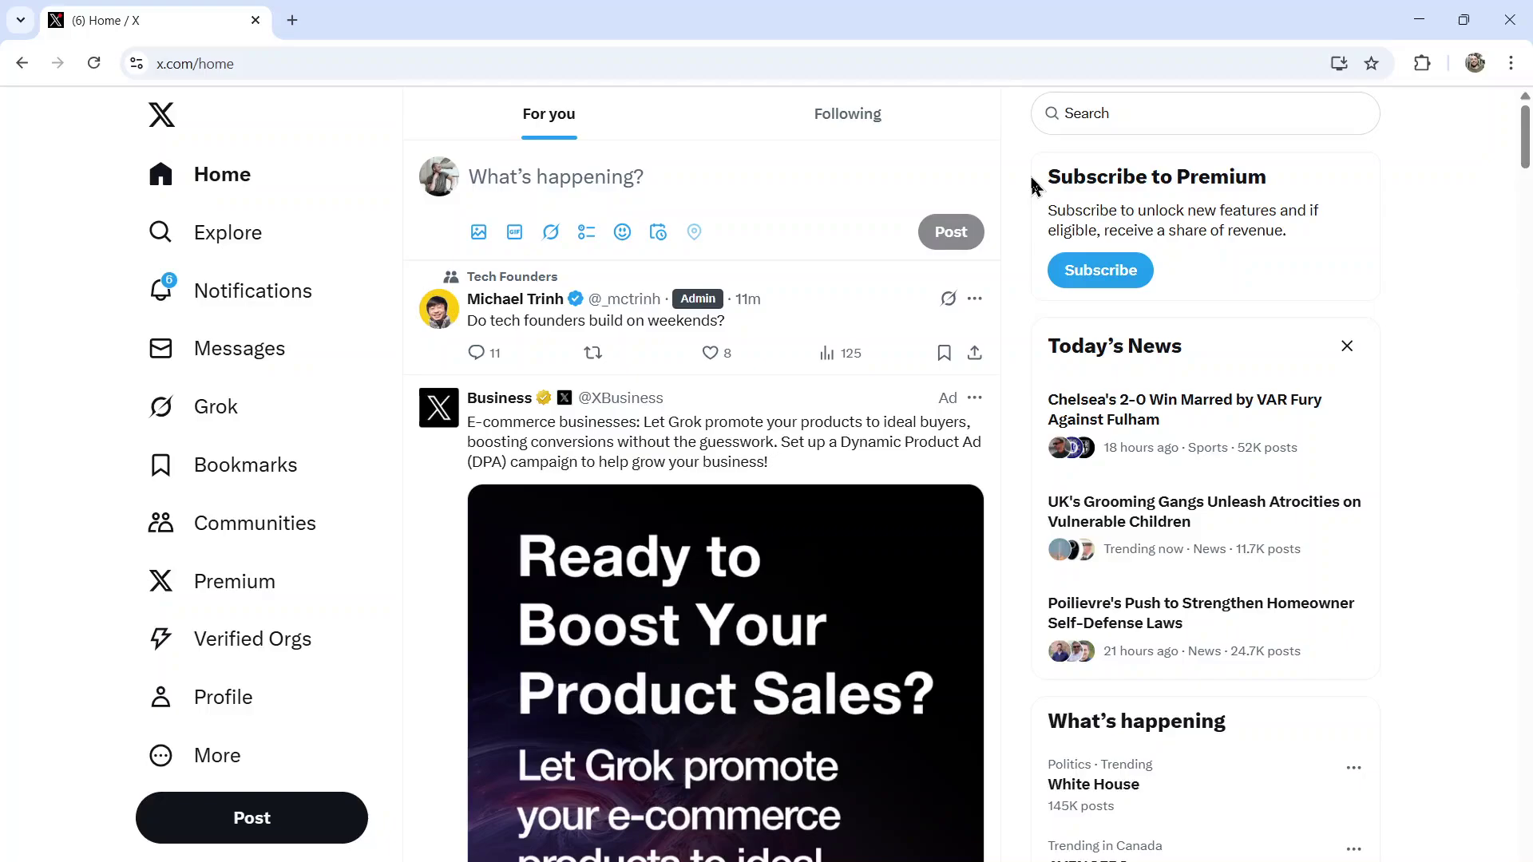
Step: Search X for 'crypto' and follow two accounts opened from the Latest results
click(1200, 113)
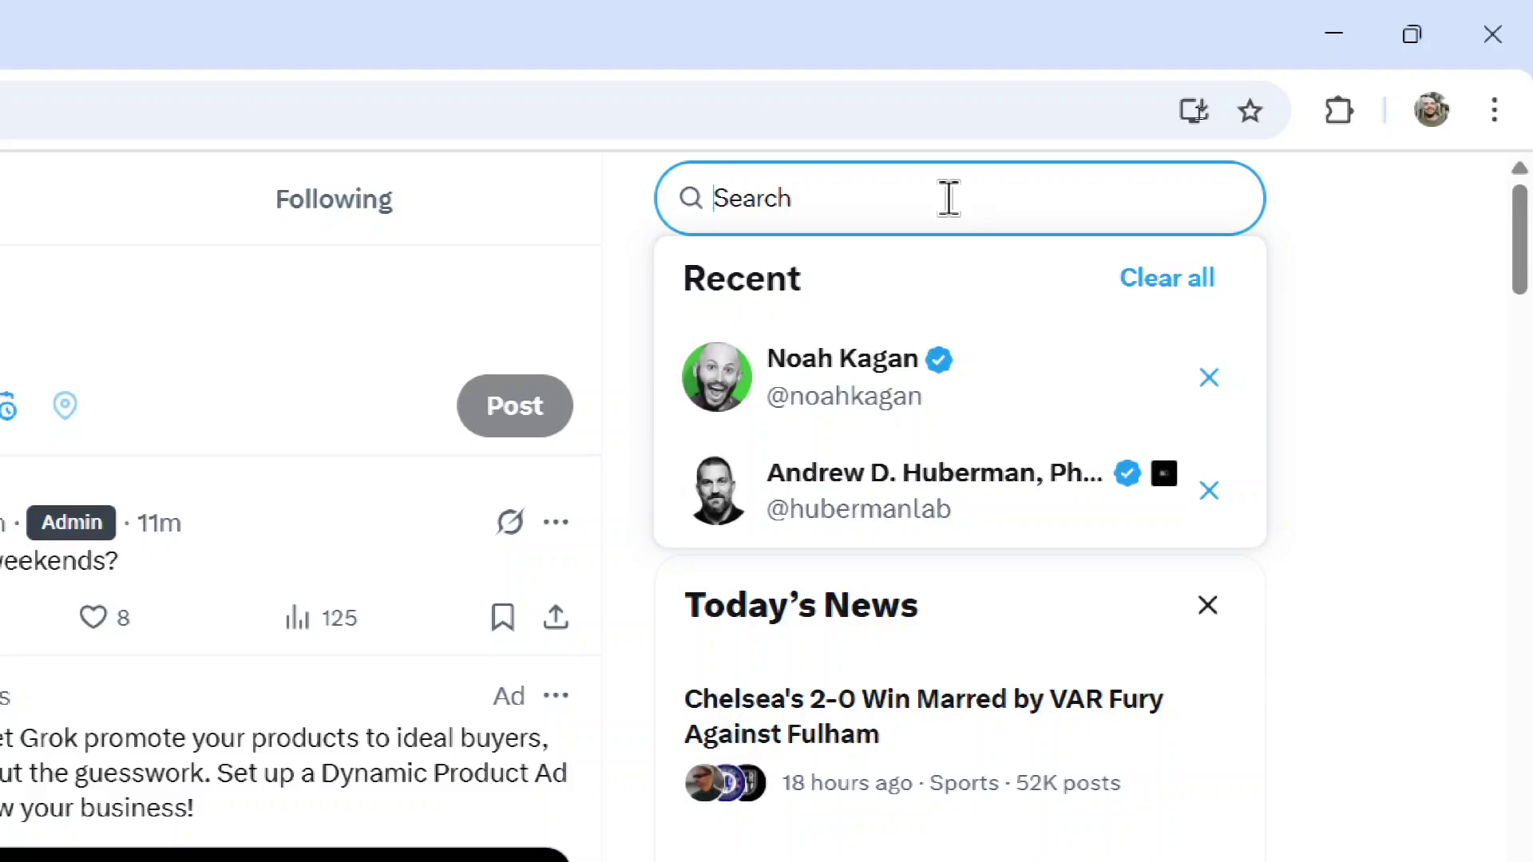
text(c)
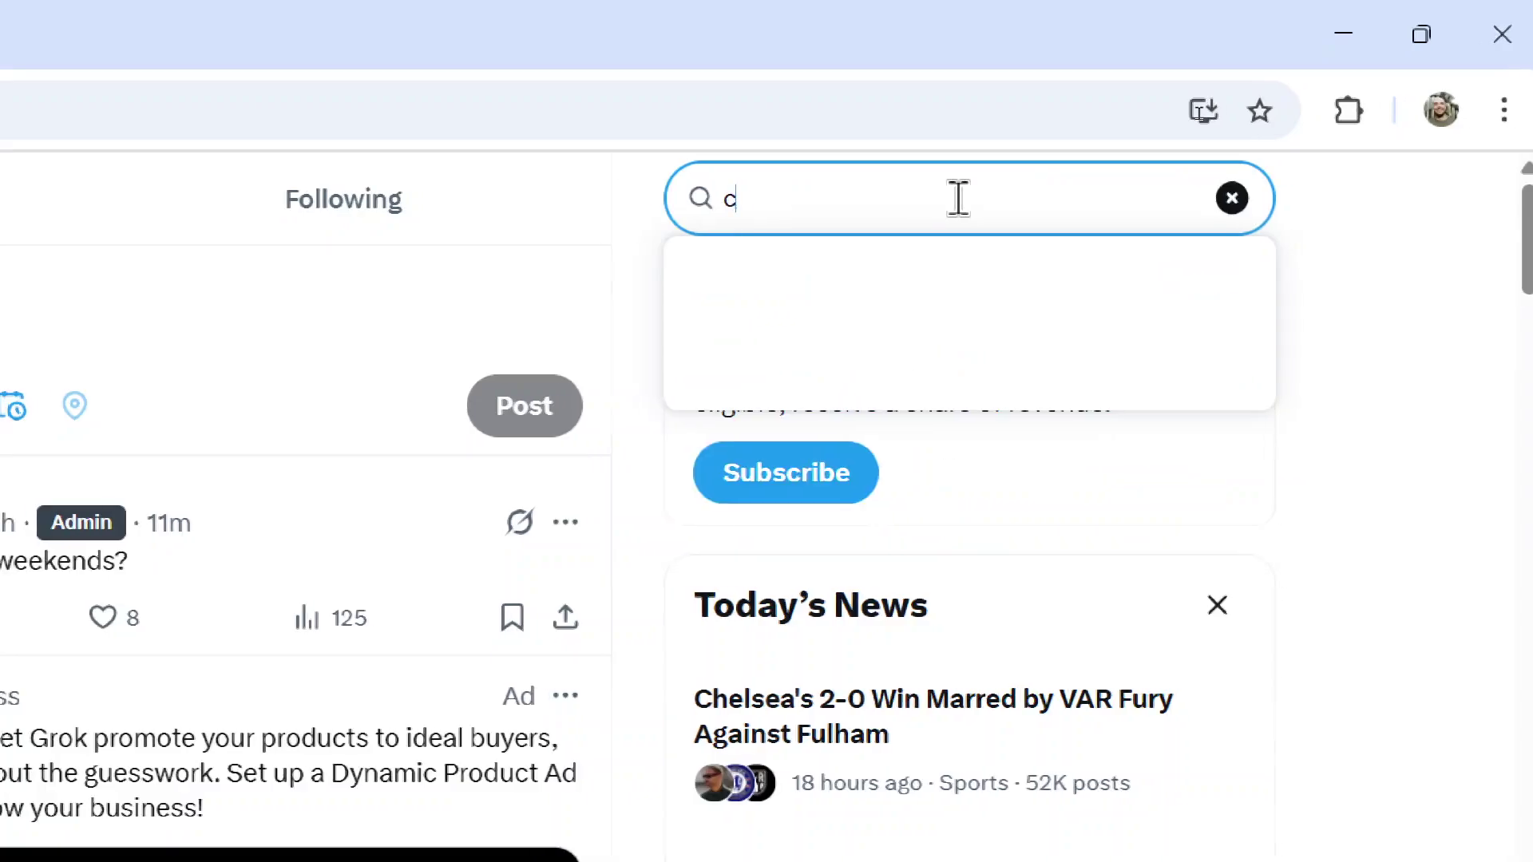
text(rypto)
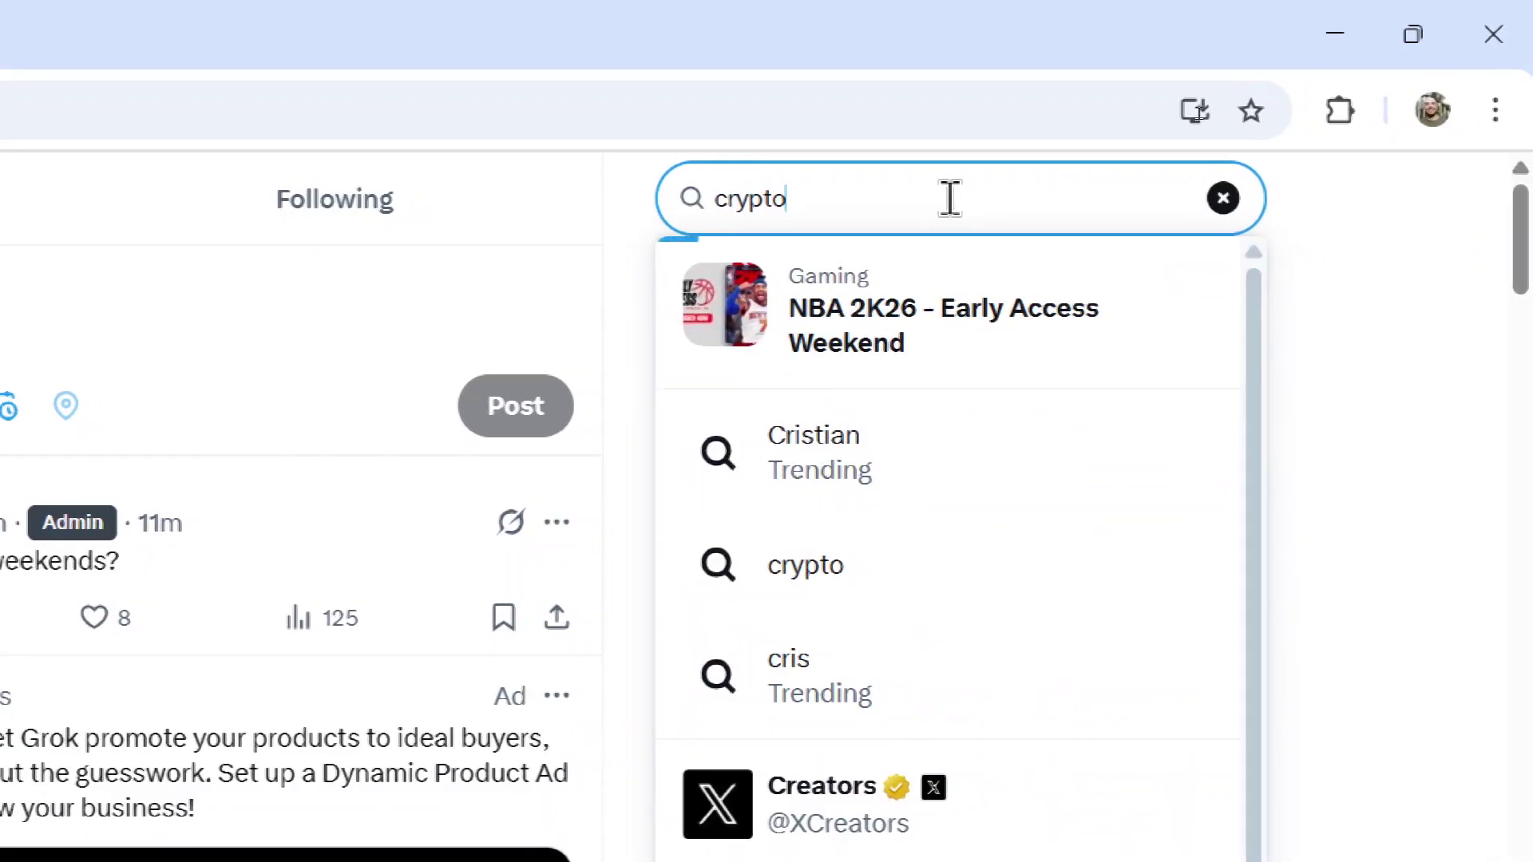
key(Return)
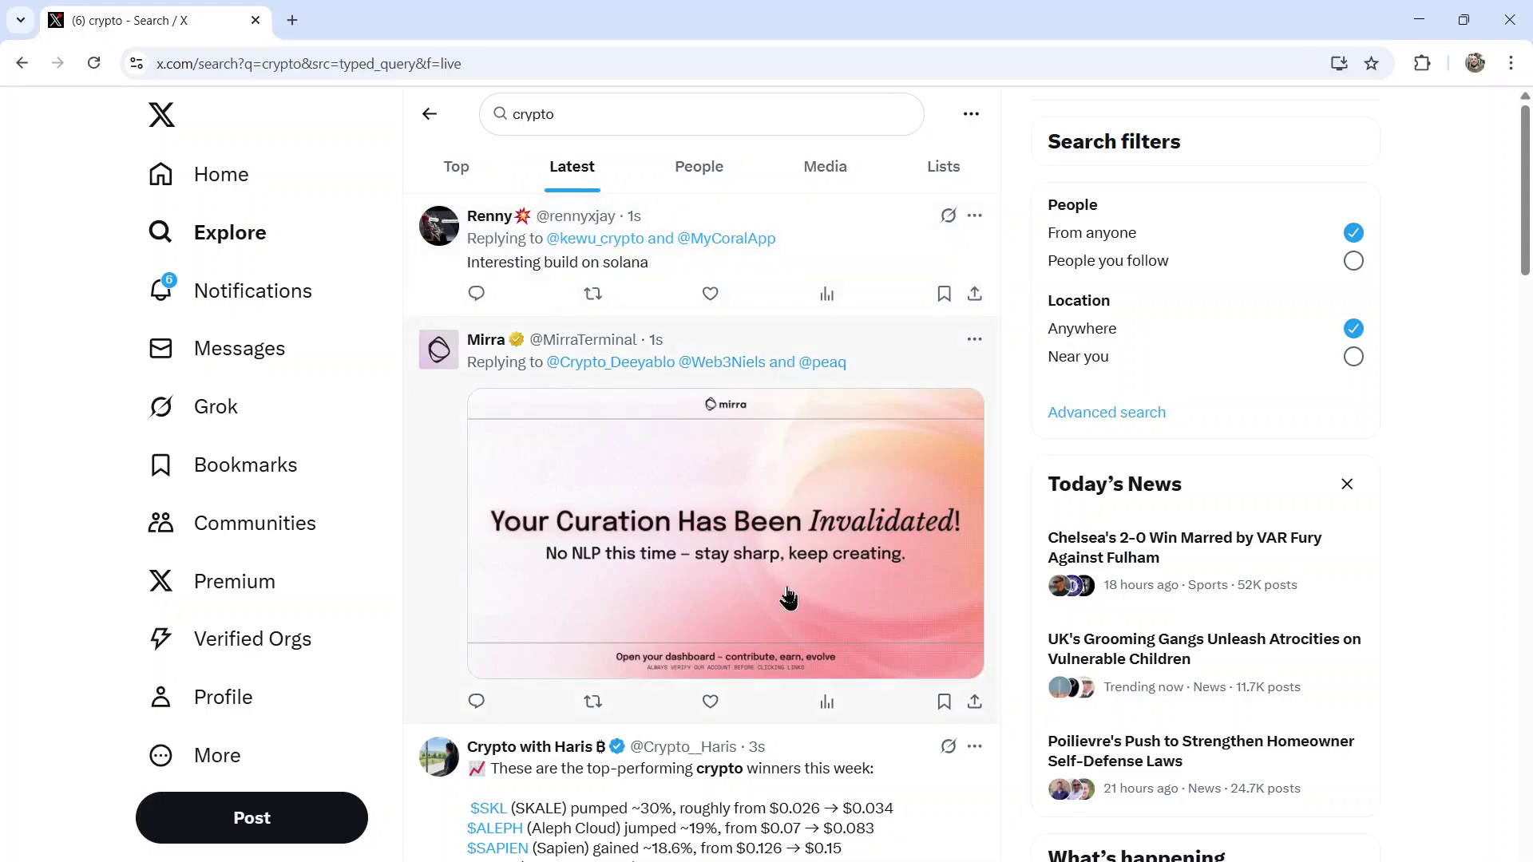
click(519, 492)
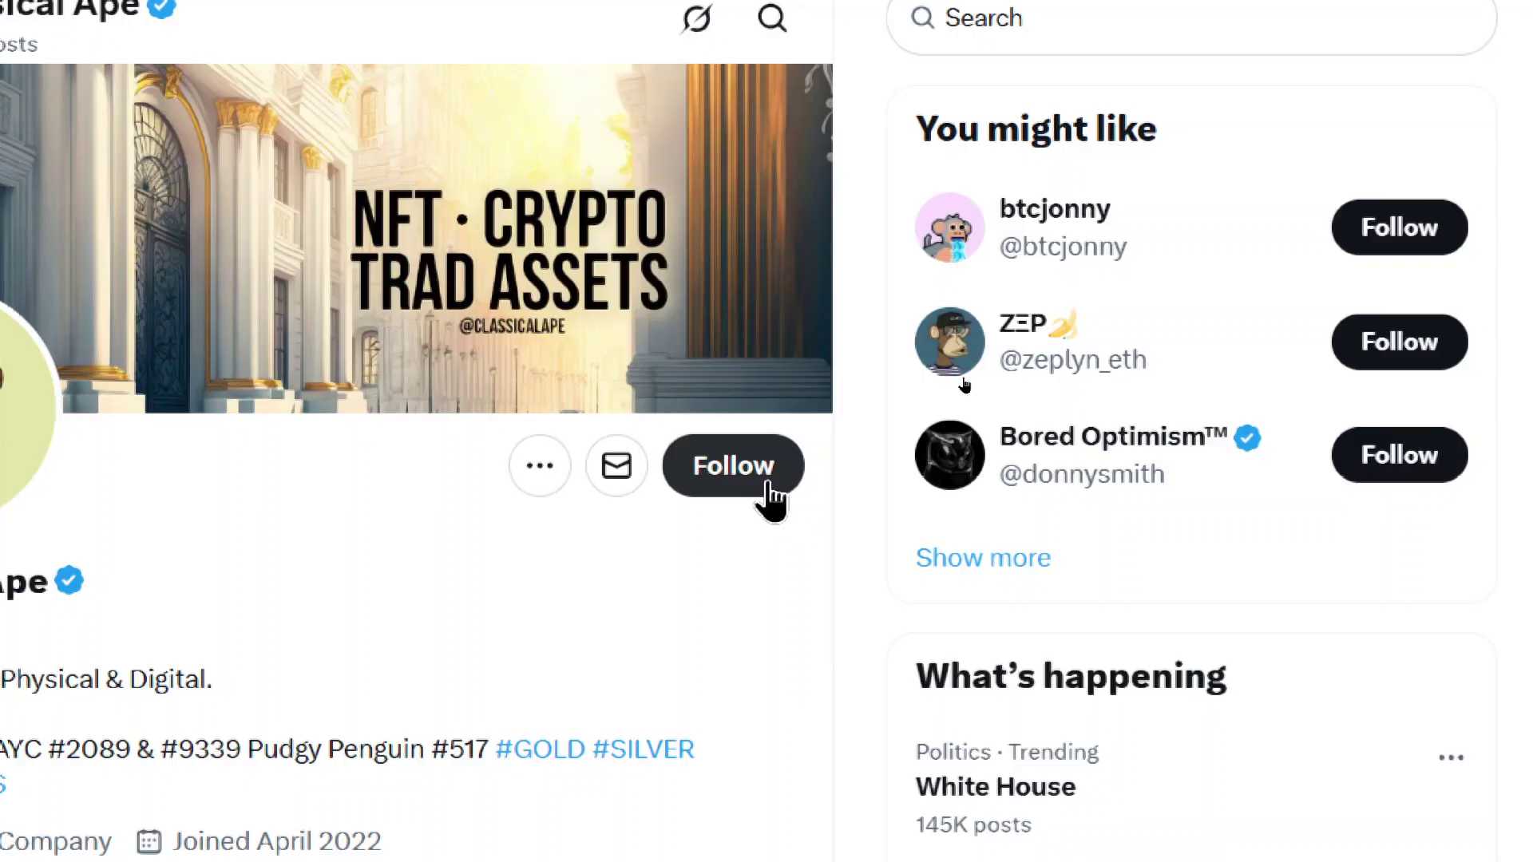
click(947, 372)
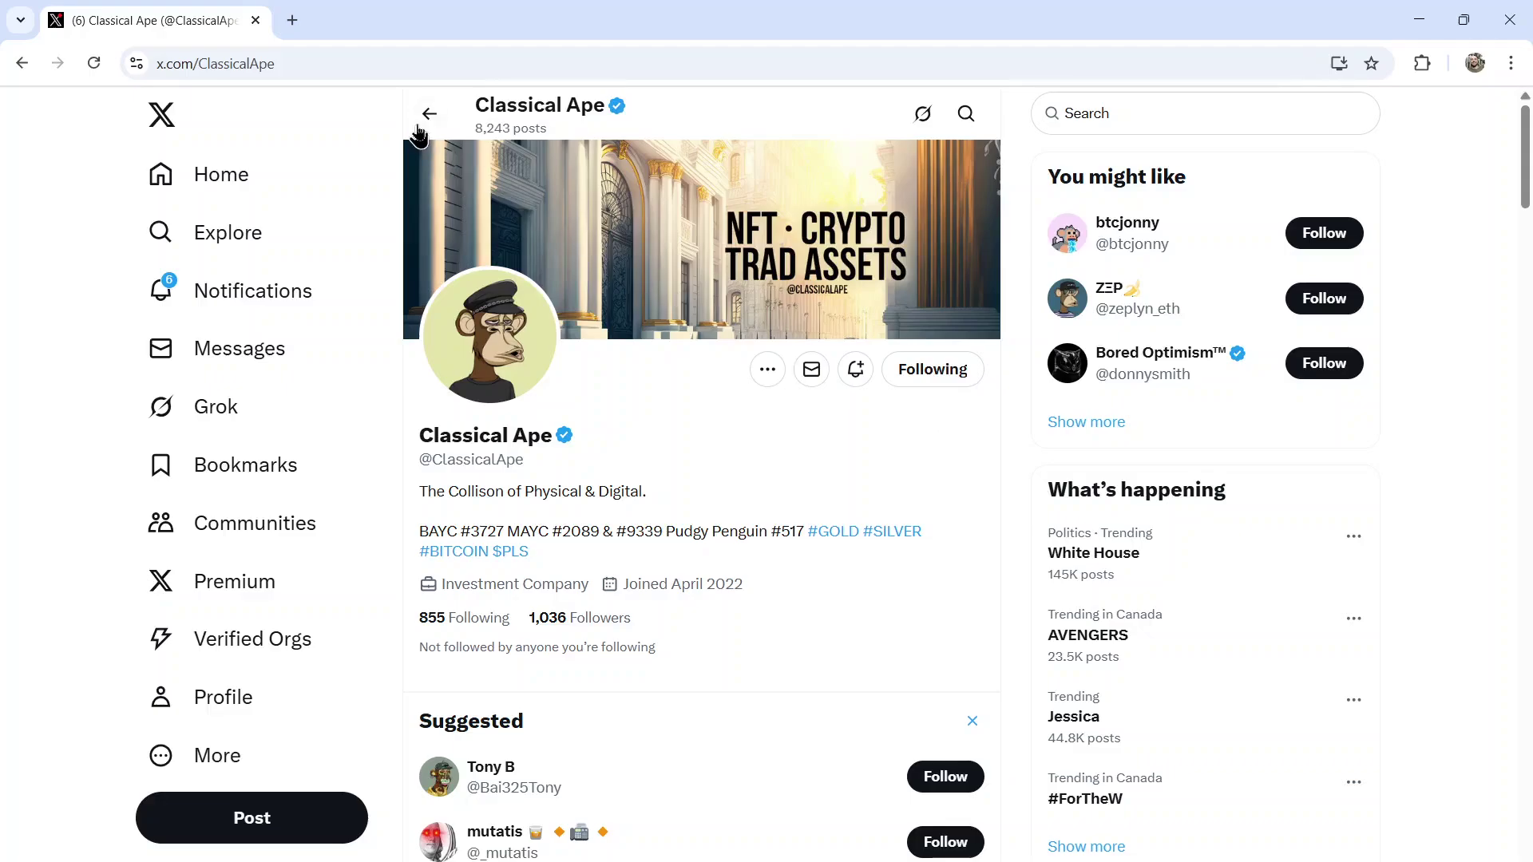
click(429, 113)
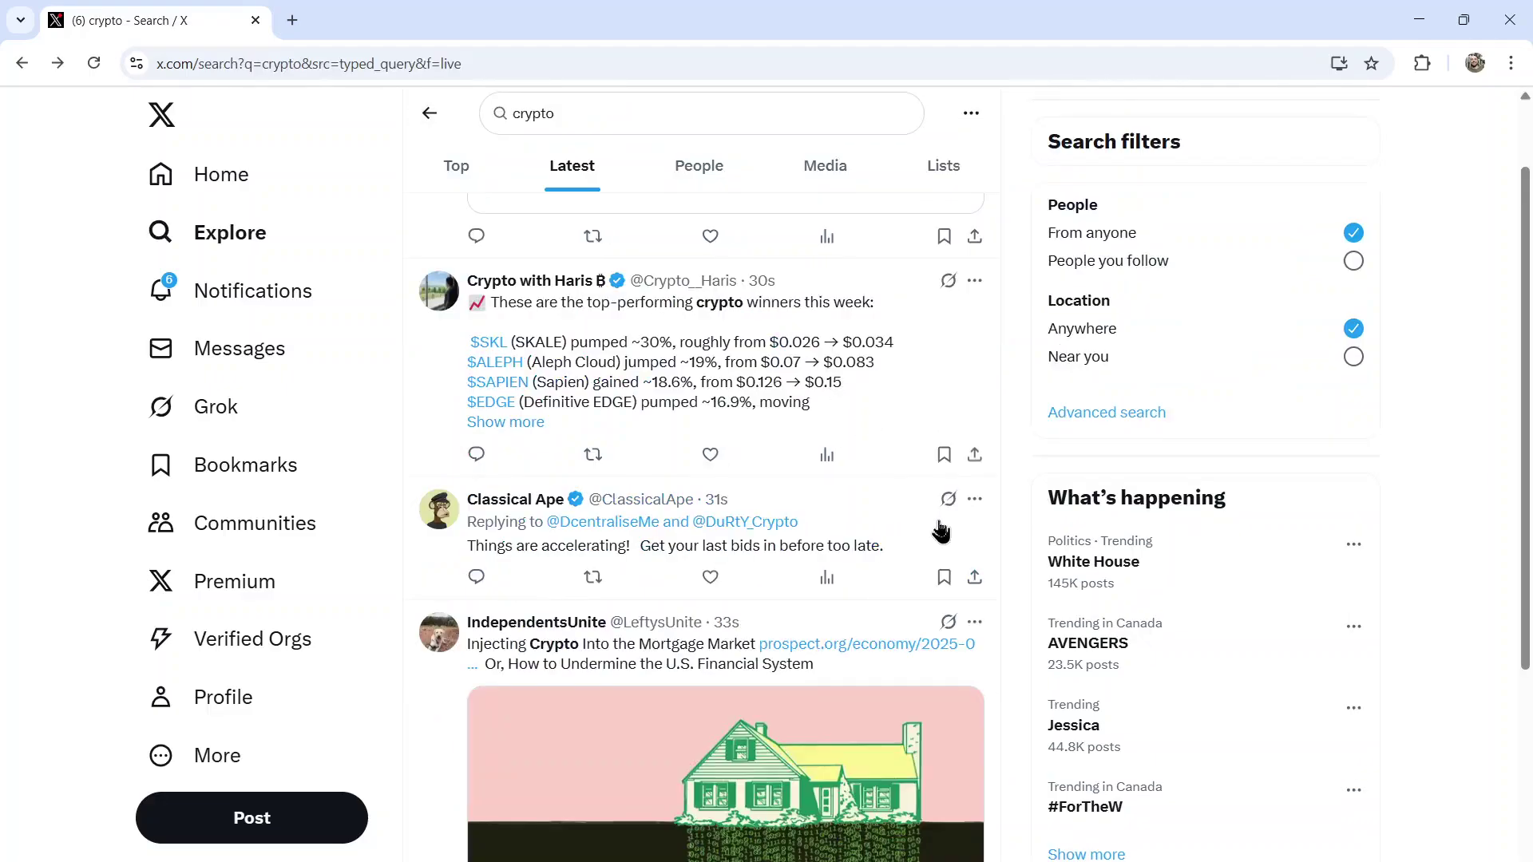
scroll(936, 540, down, 2)
click(570, 359)
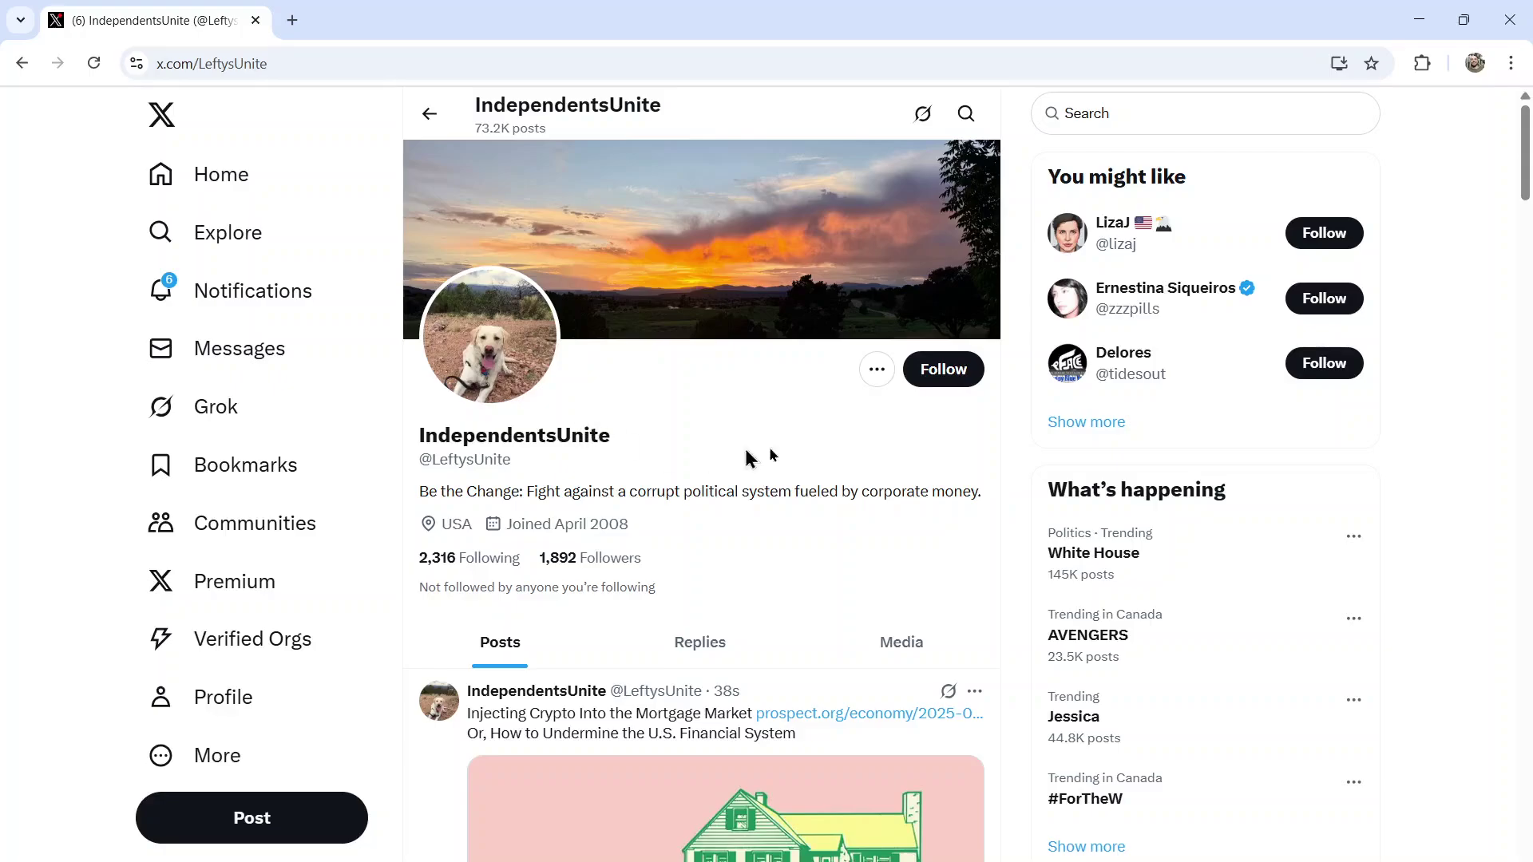
click(962, 378)
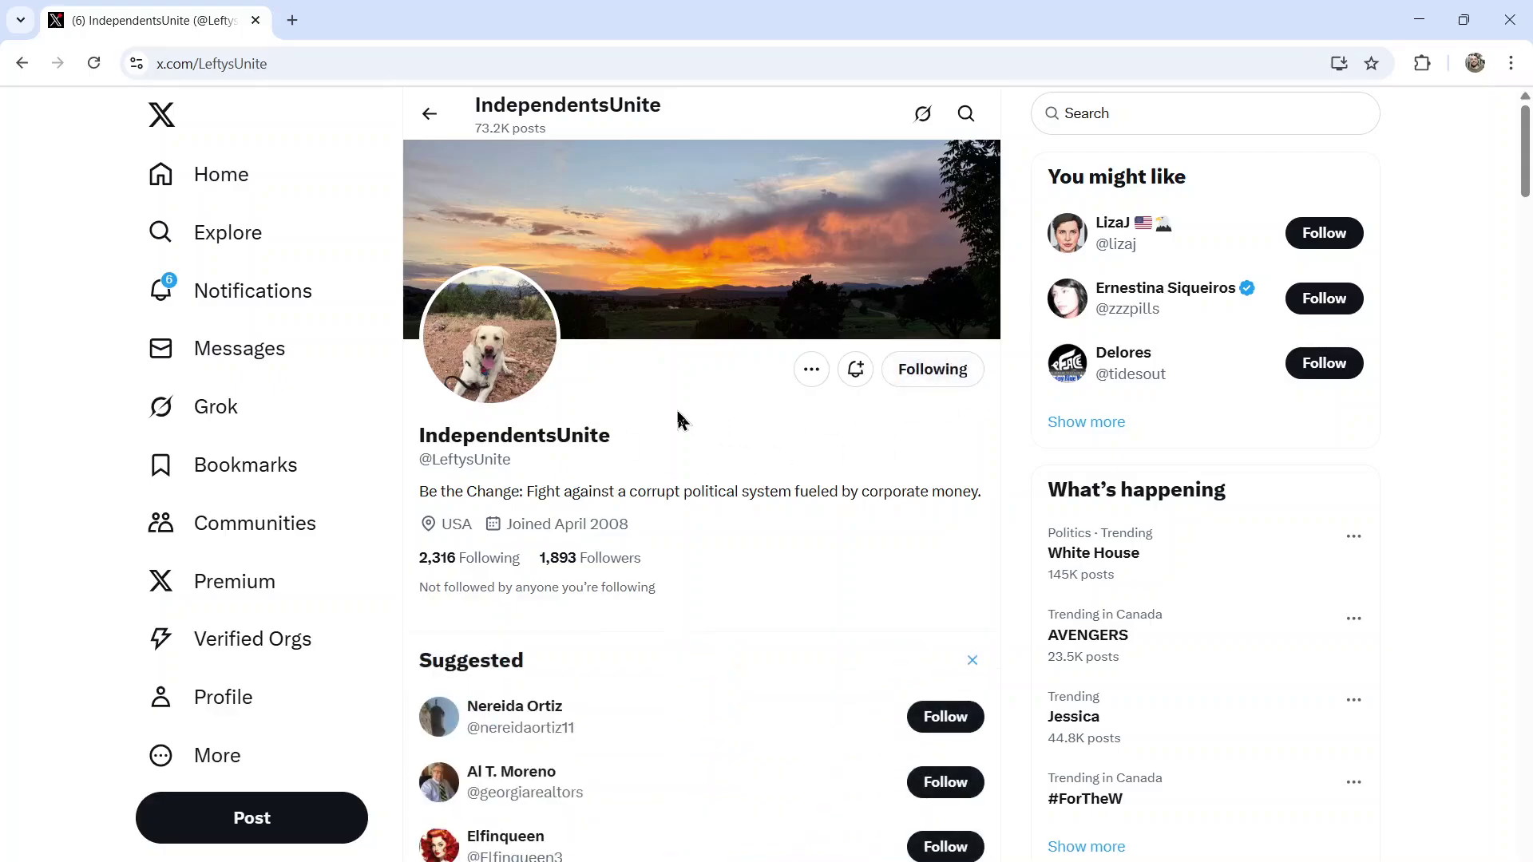
Step: From Notifications, open the new follower's profile and follow them back
key(g)
key(n)
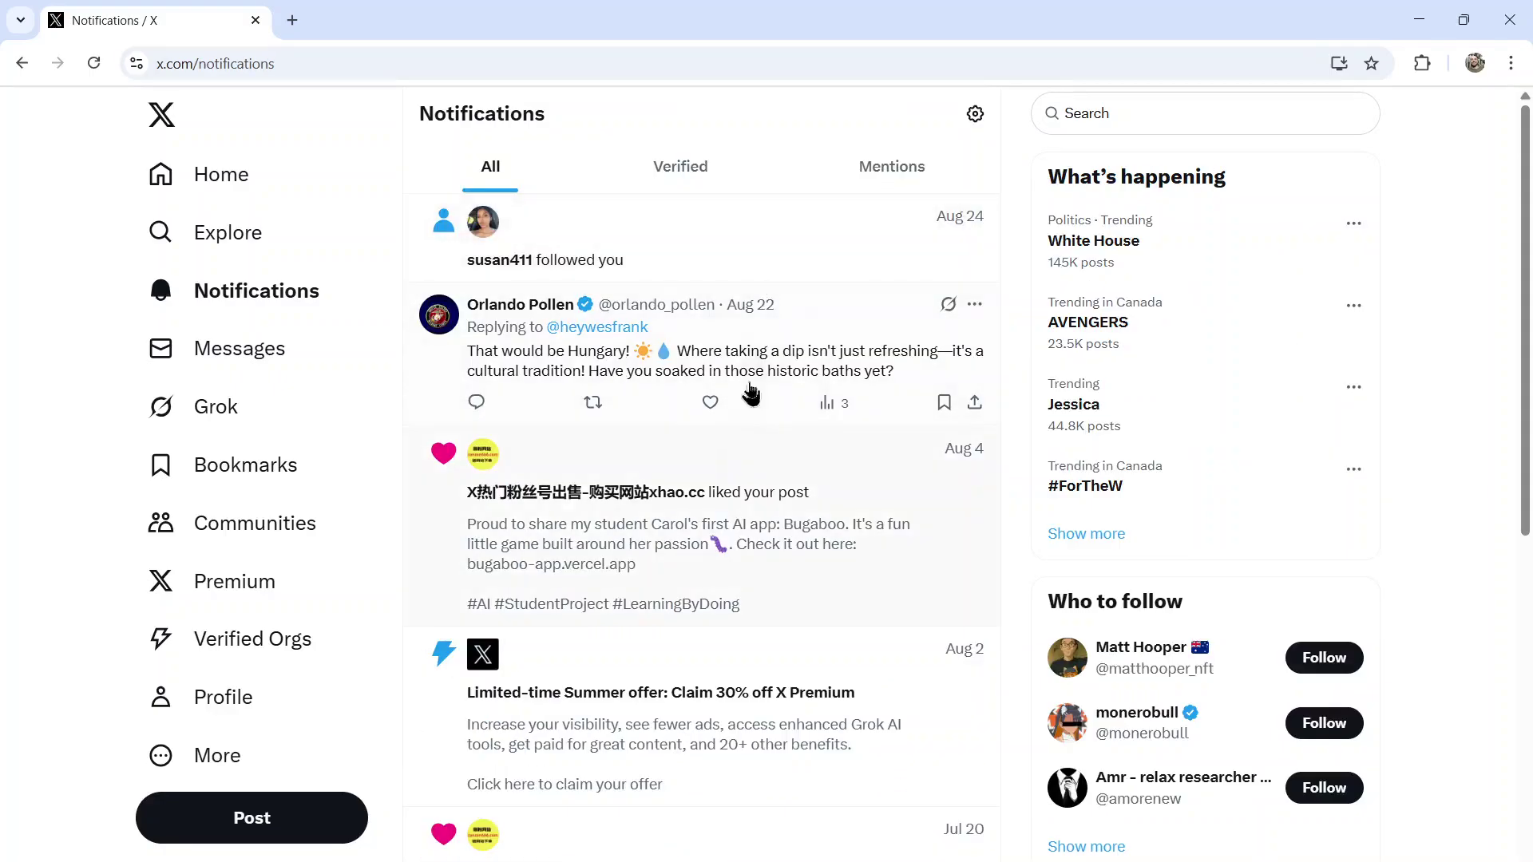
click(687, 247)
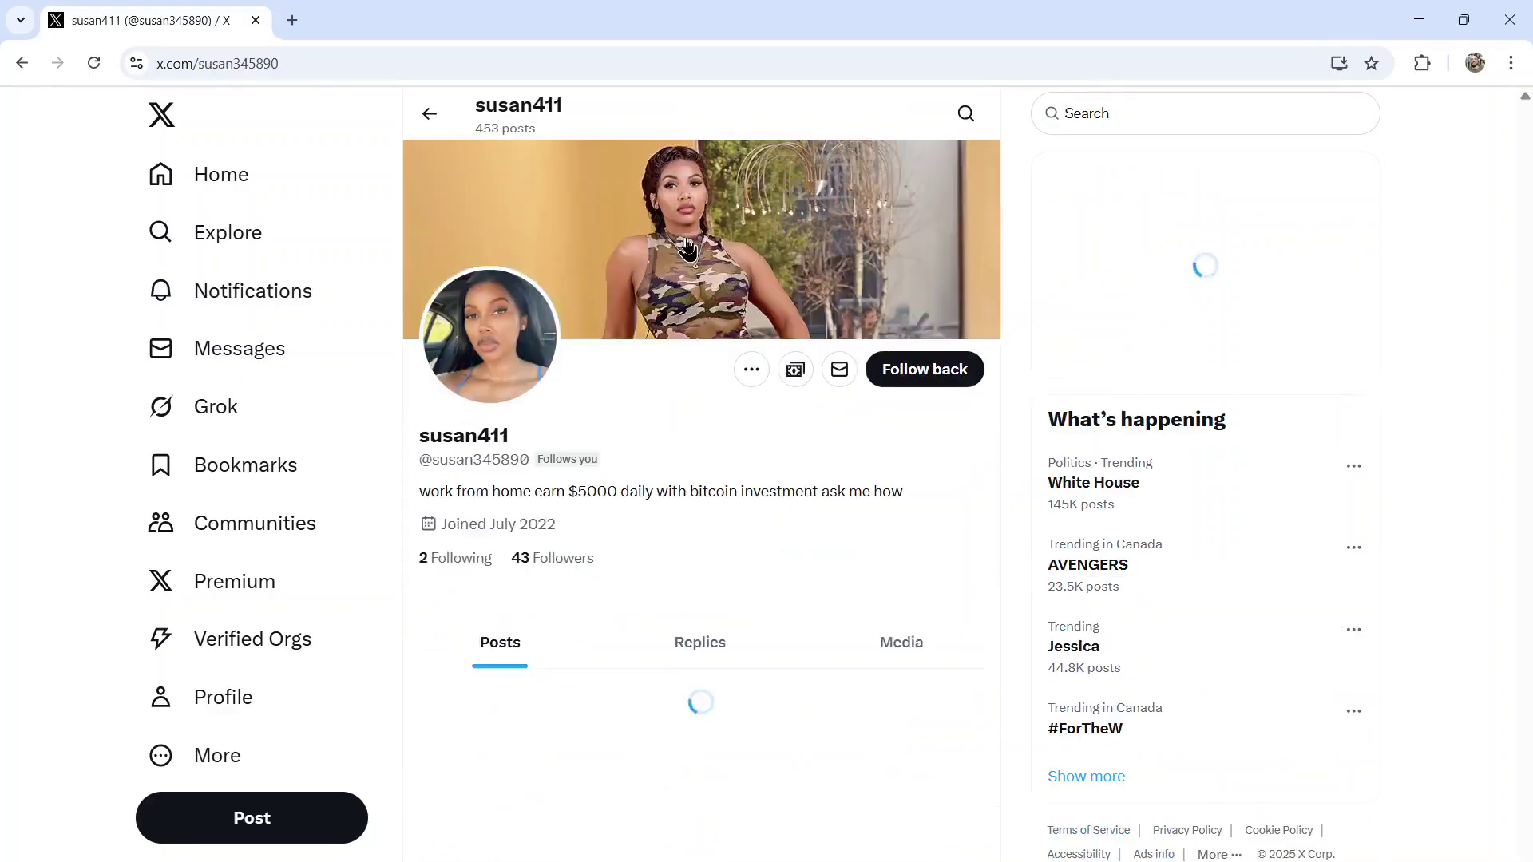
click(949, 374)
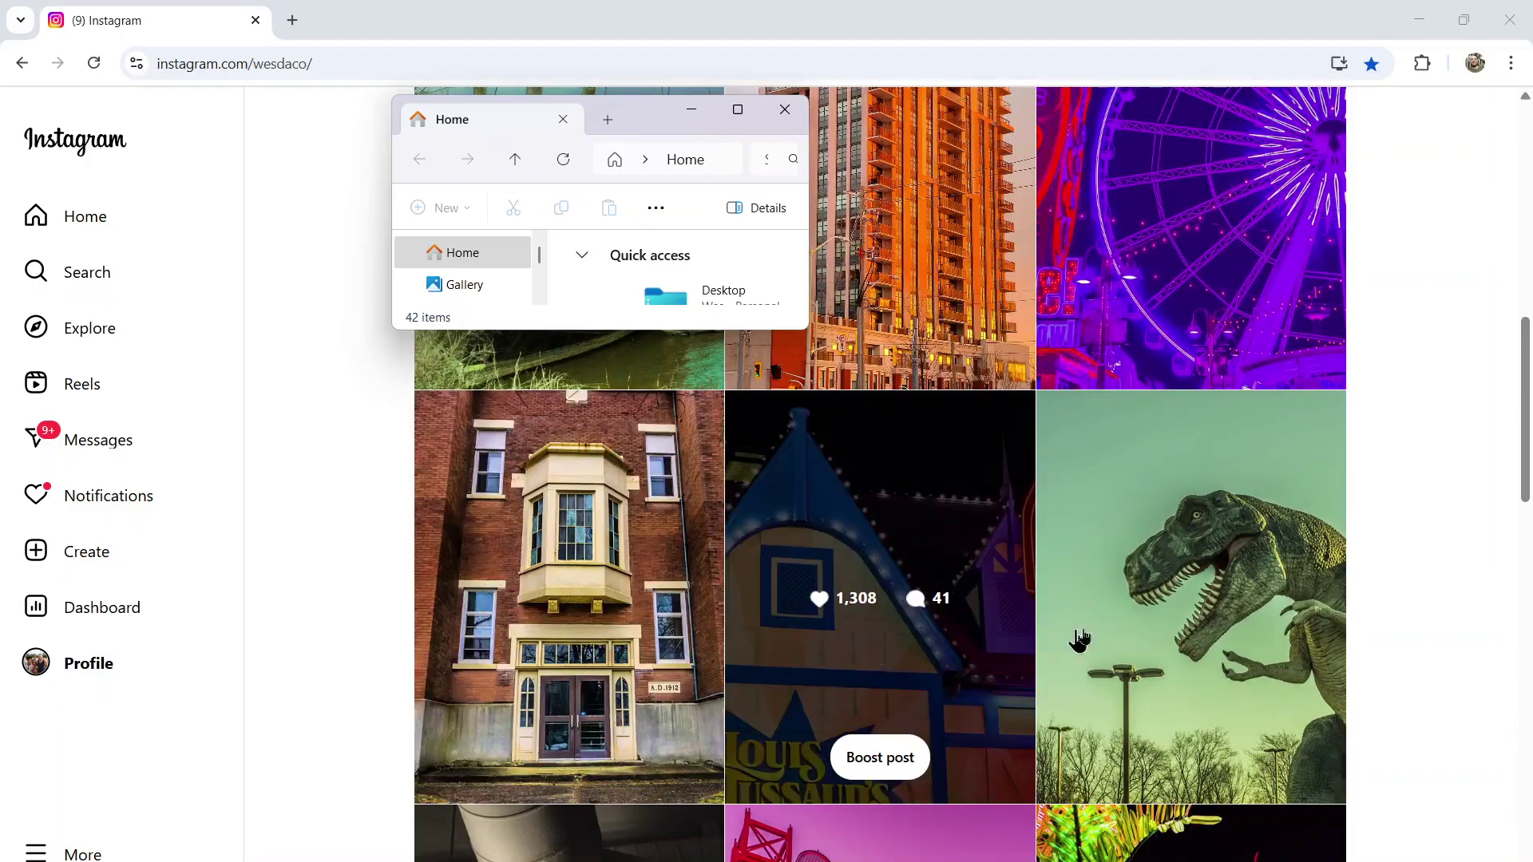
scroll(1198, 641, down, 3)
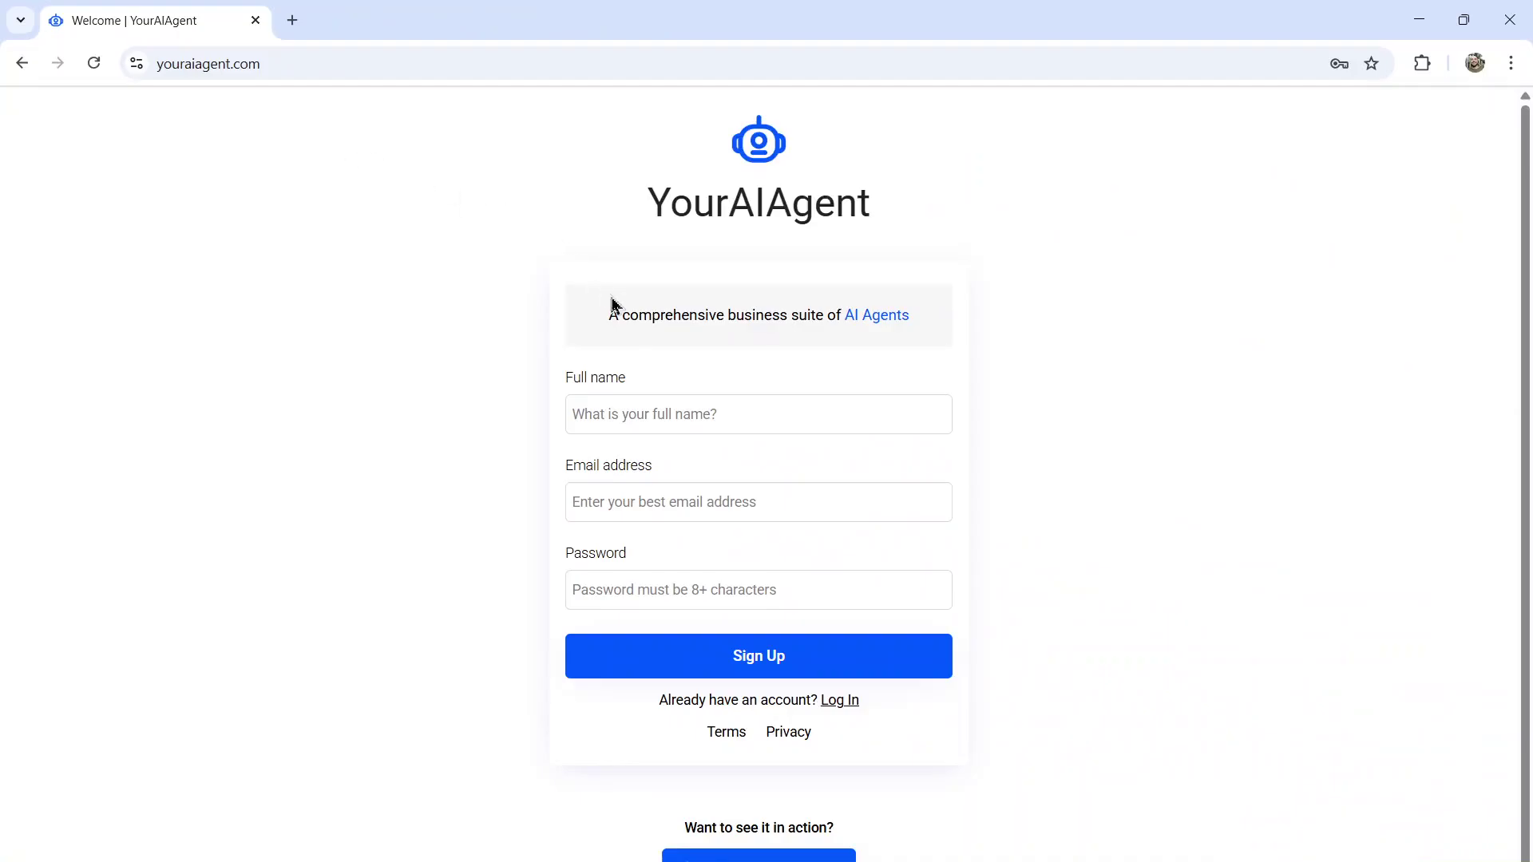
Step: Sign up on the YourAIAgent welcome page to reach the Connections settings
drag(607, 324, 913, 324)
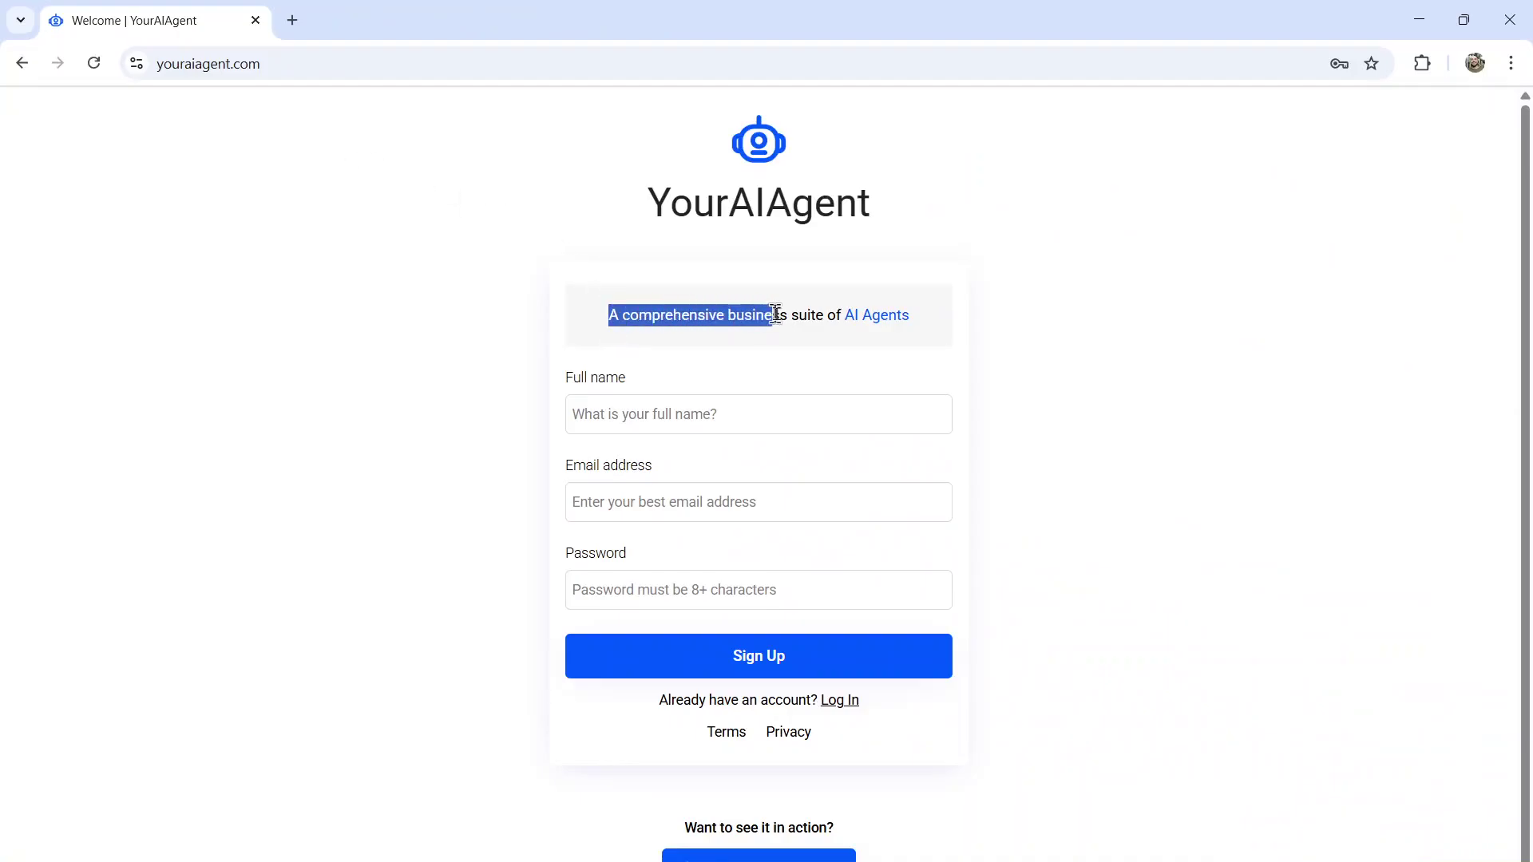
click(1010, 424)
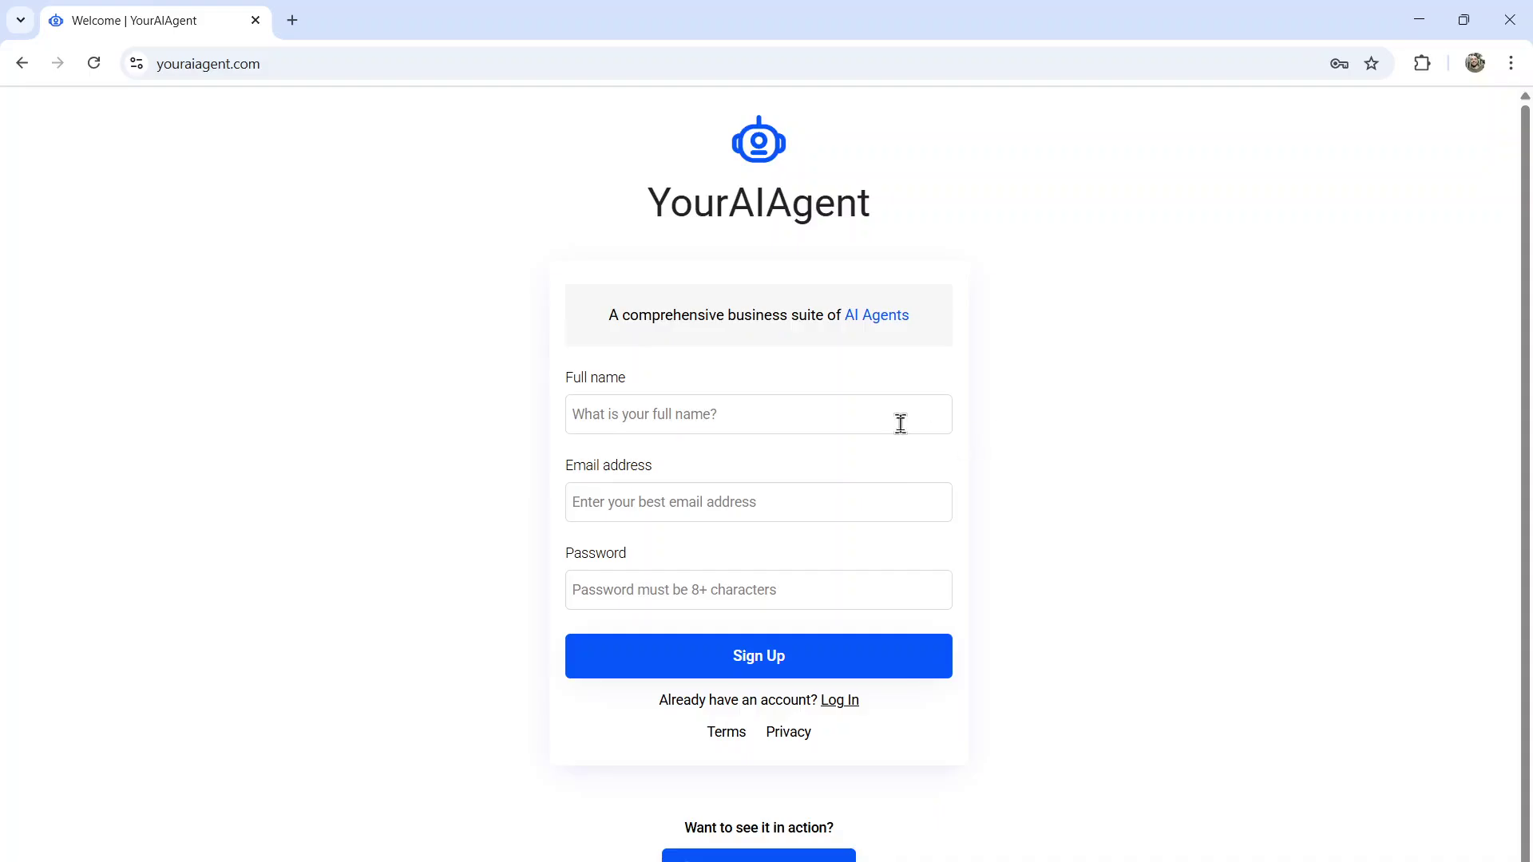
click(873, 655)
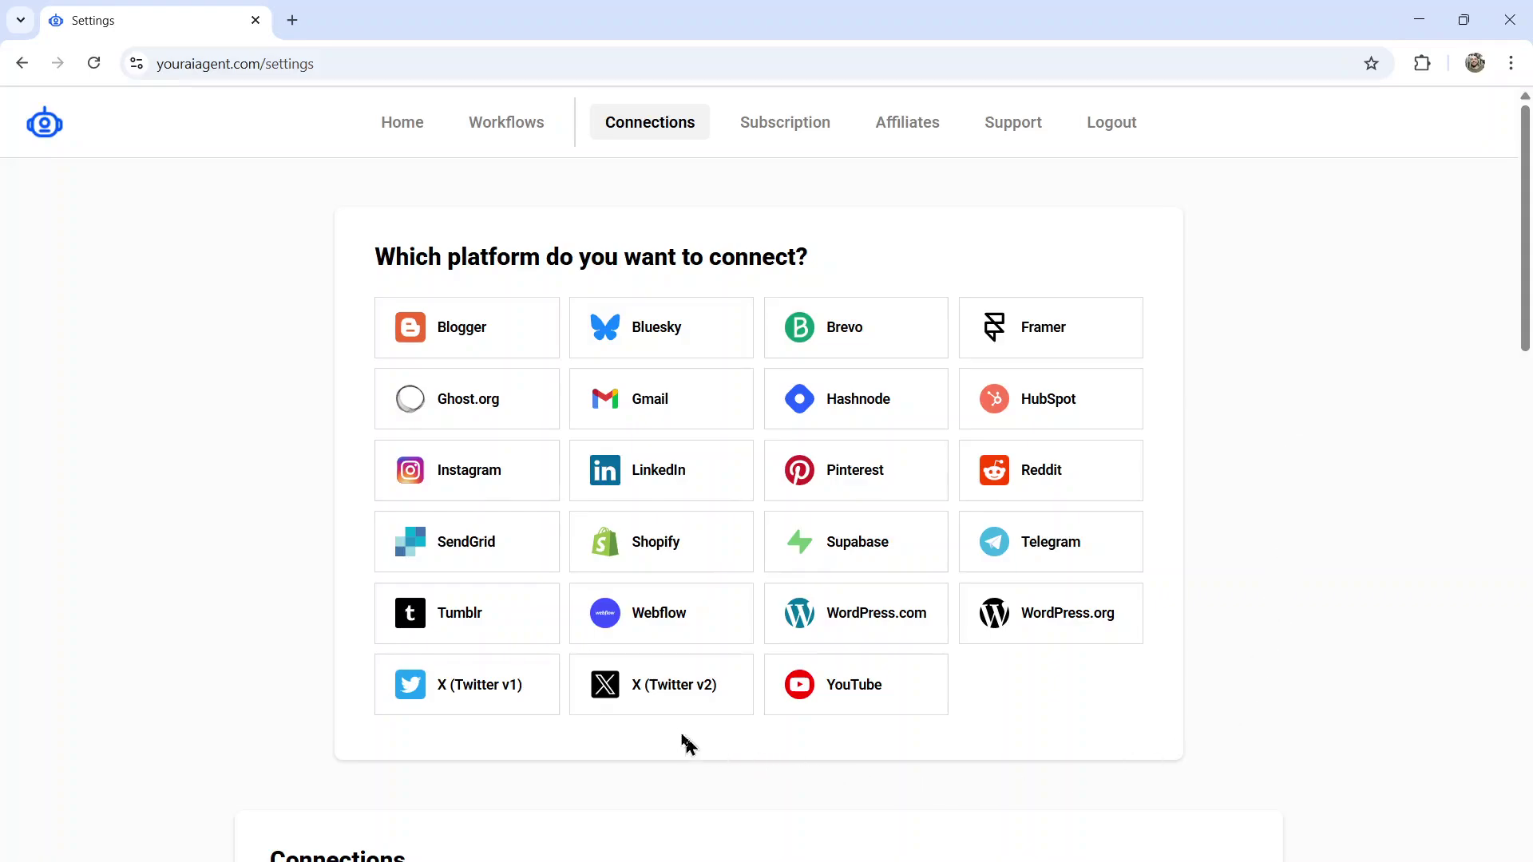
Step: Start an X (Twitter v2) connection with the account handle as Name, moving to Client ID
click(704, 708)
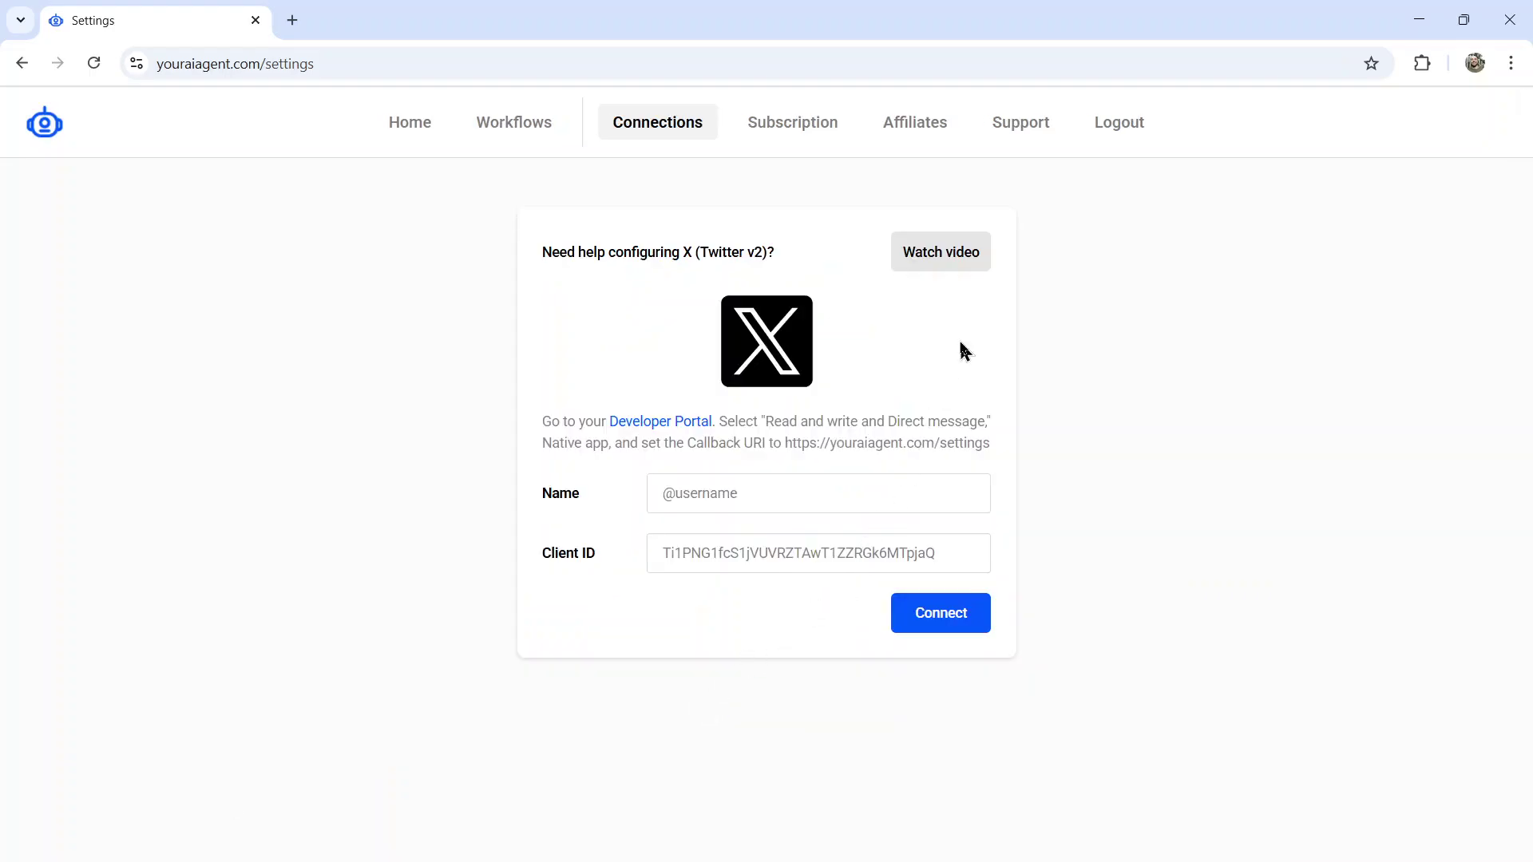
text(@)
text(heywesfr)
text(ank)
click(849, 559)
Step: Open the YourAIAgent.com app's settings in the X Developer Portal under Projects & Apps
click(681, 428)
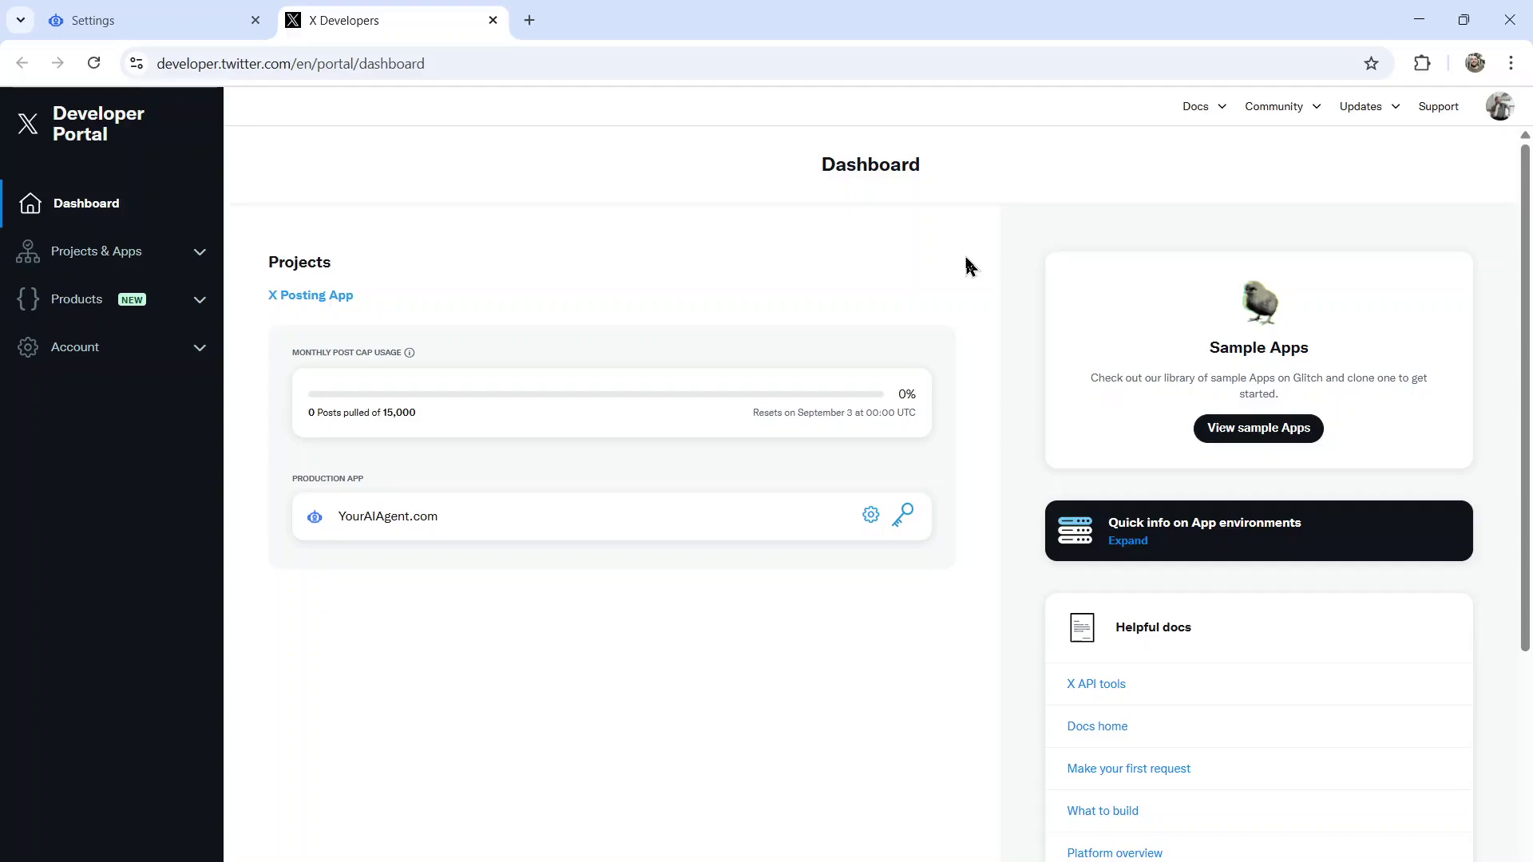
click(198, 256)
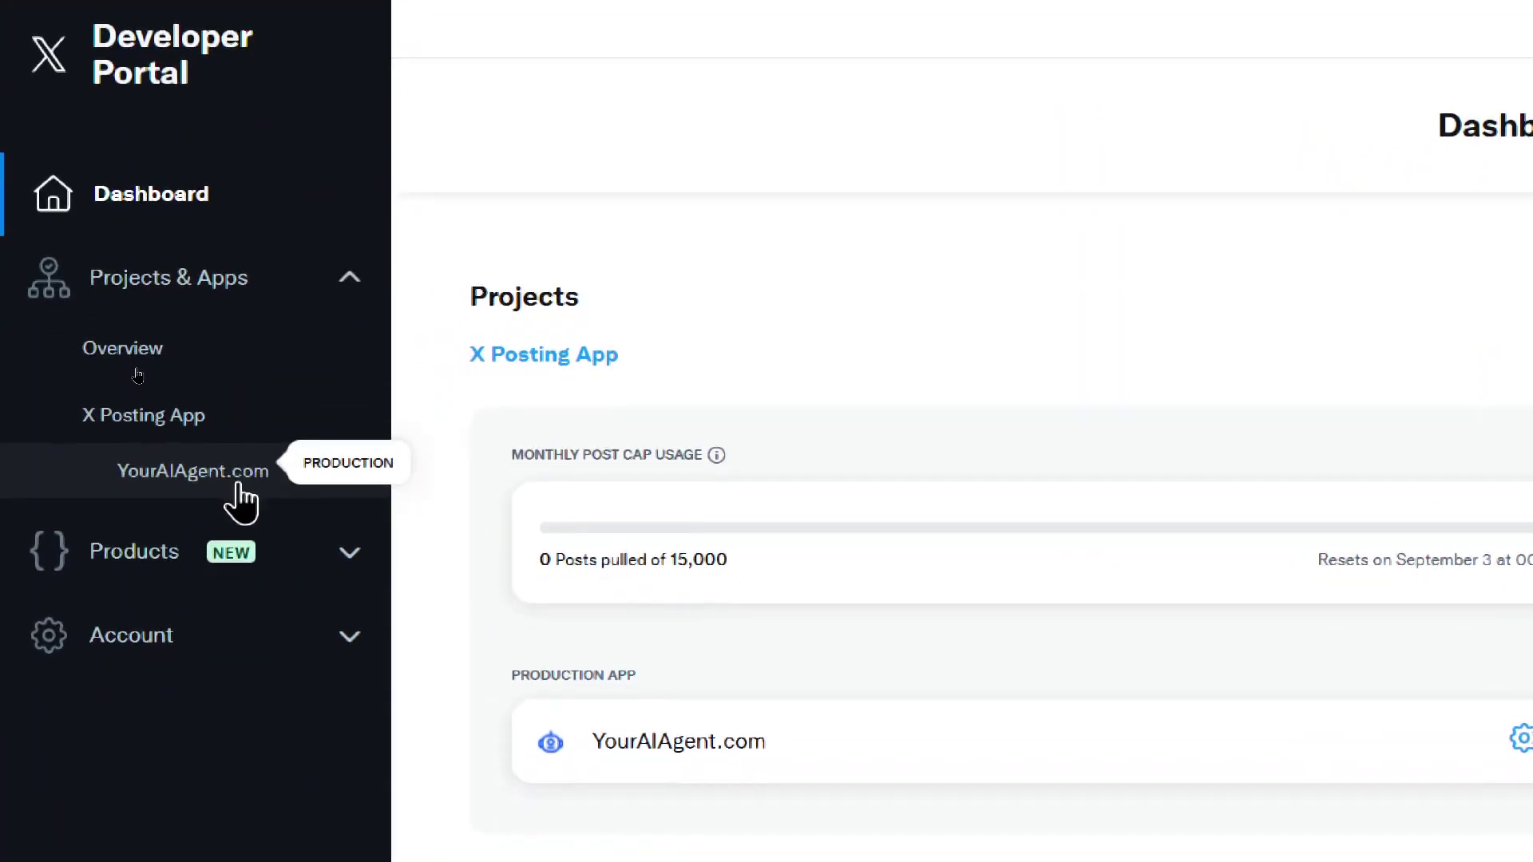
click(230, 499)
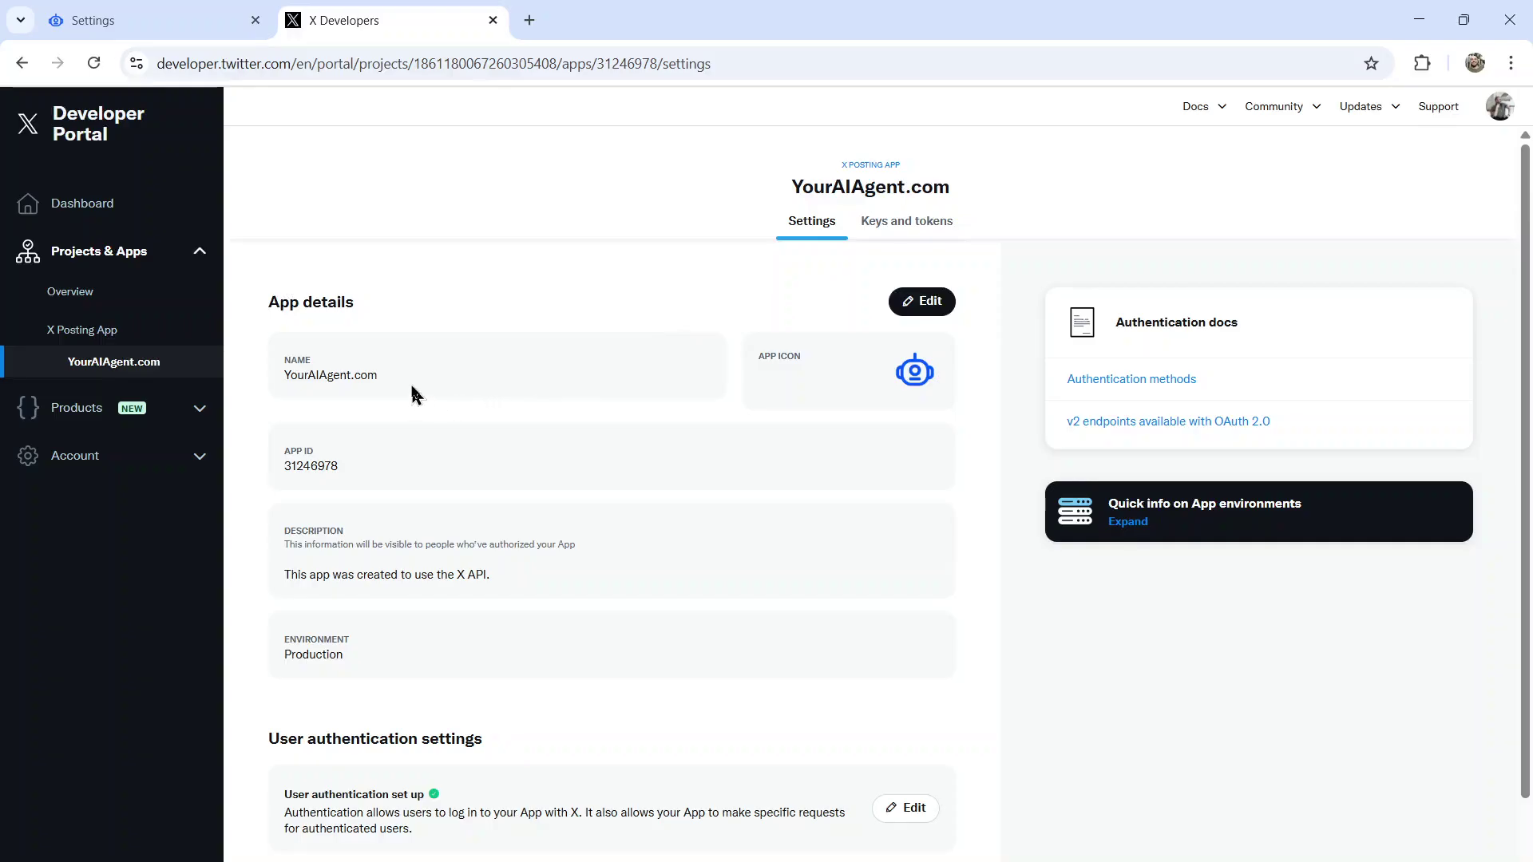
drag(380, 377, 285, 383)
click(283, 383)
click(913, 809)
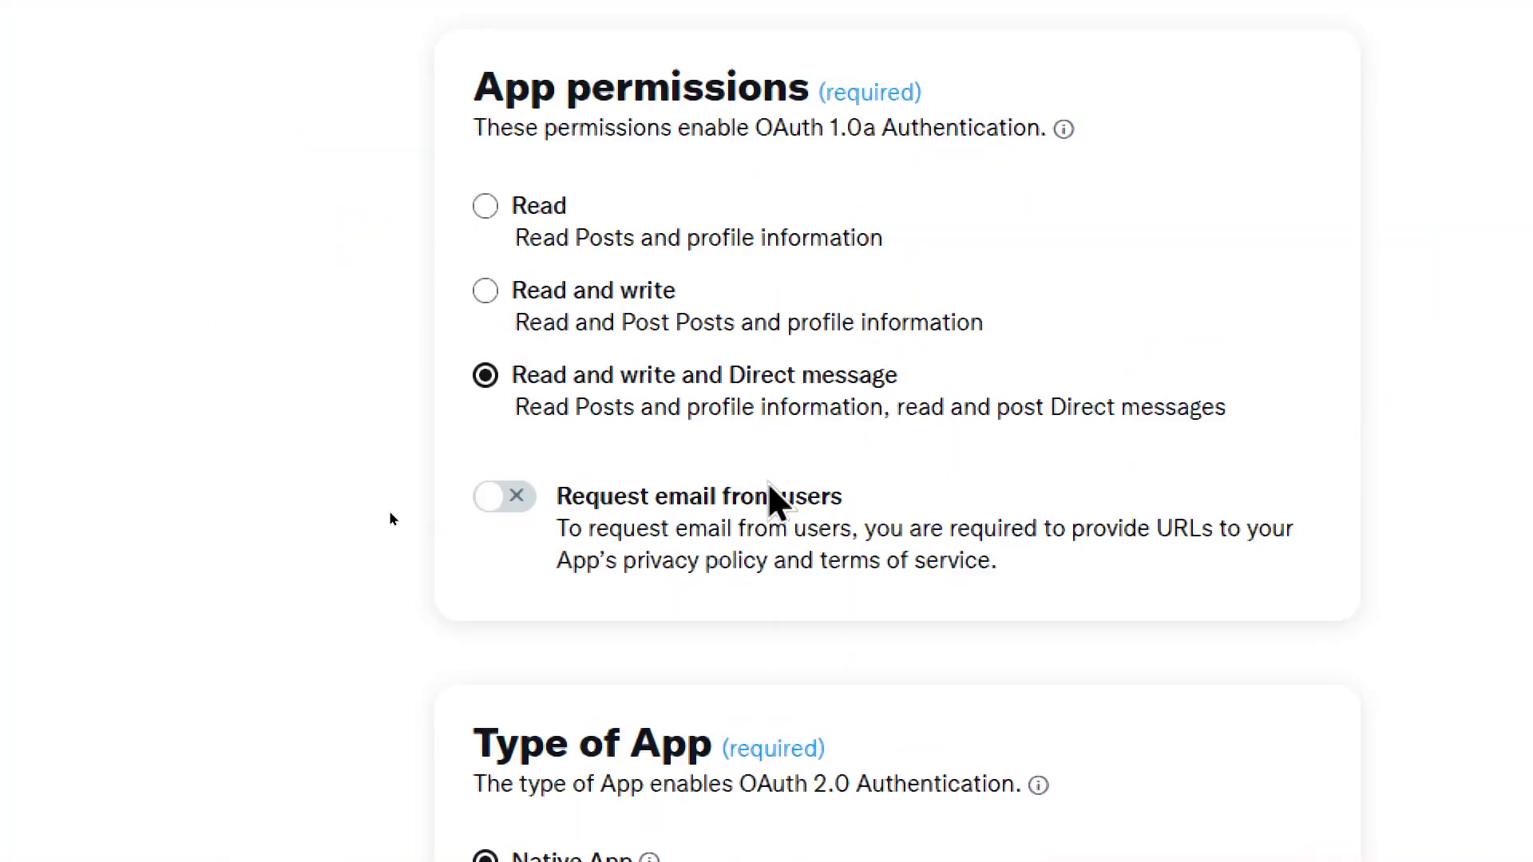
scroll(767, 483, down, 3)
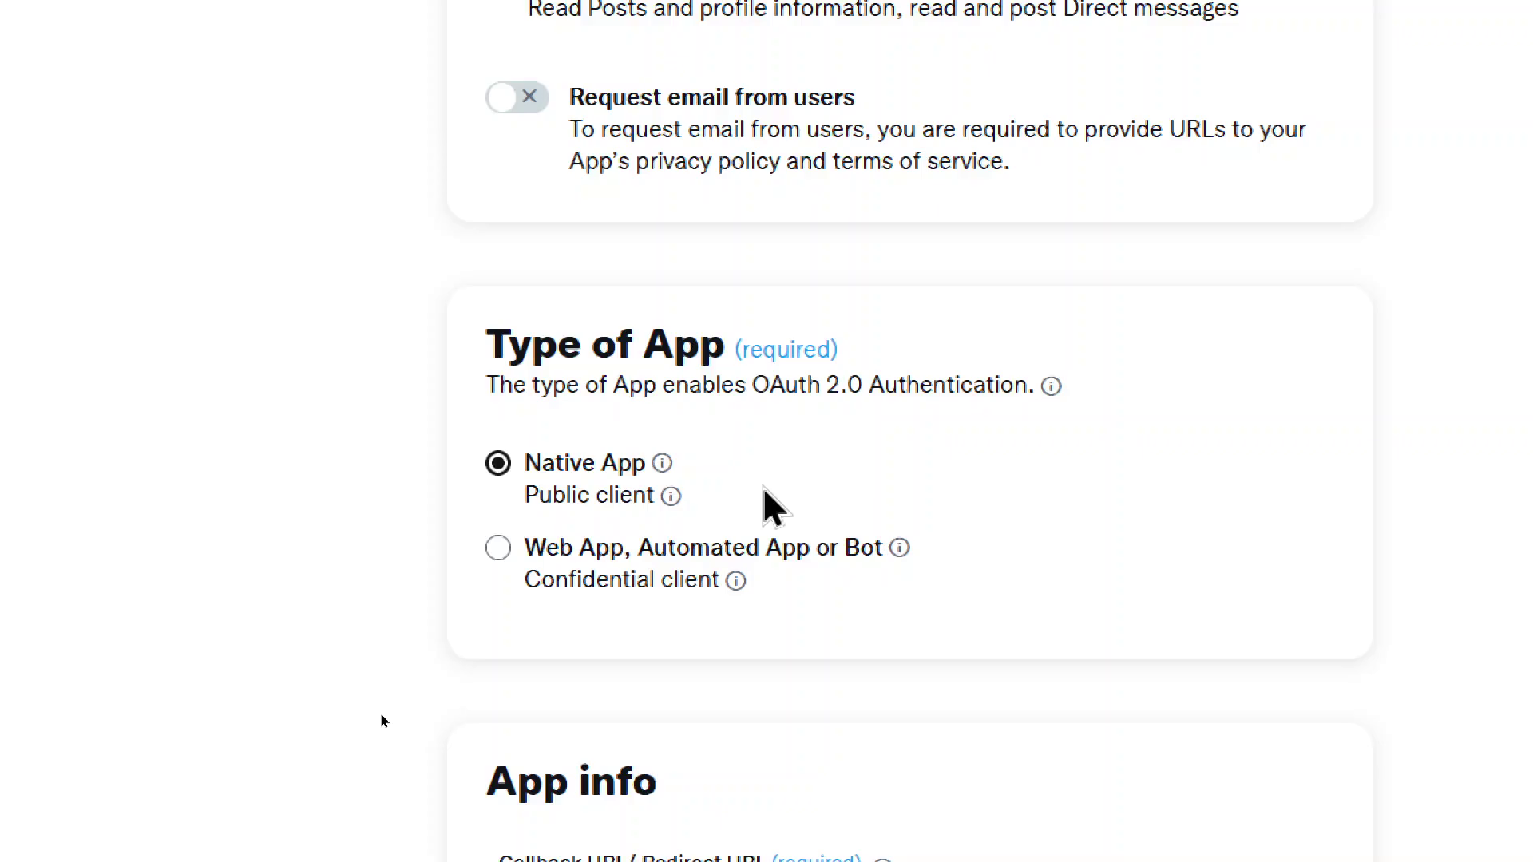
scroll(764, 487, down, 4)
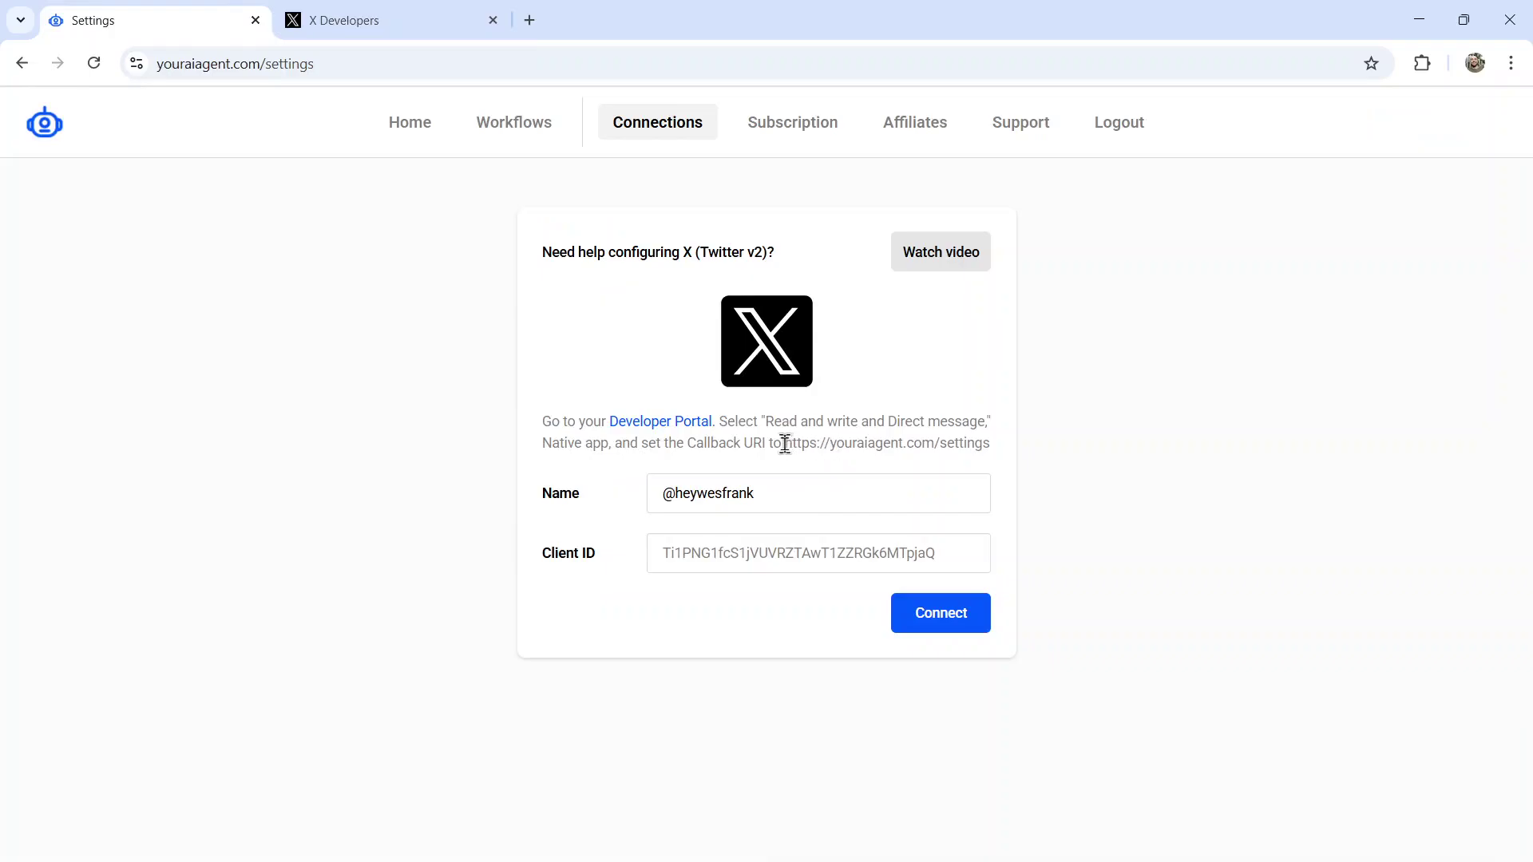
drag(785, 445, 996, 455)
key(ctrl+c)
key(ctrl+Tab)
double_click(491, 658)
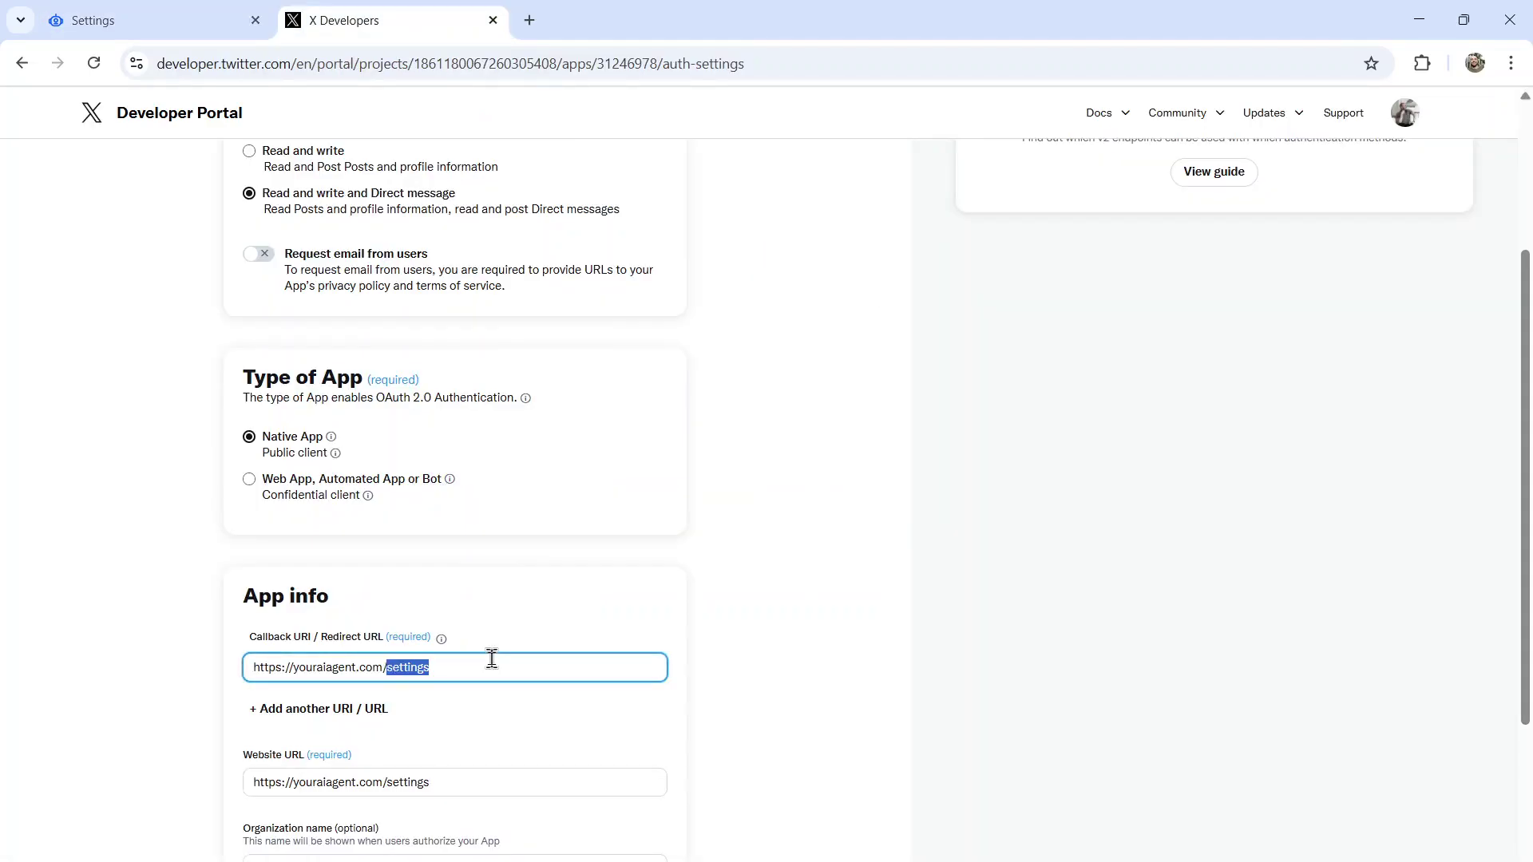
key(ctrl+a)
key(ctrl+v)
scroll(491, 659, down, 3)
click(656, 814)
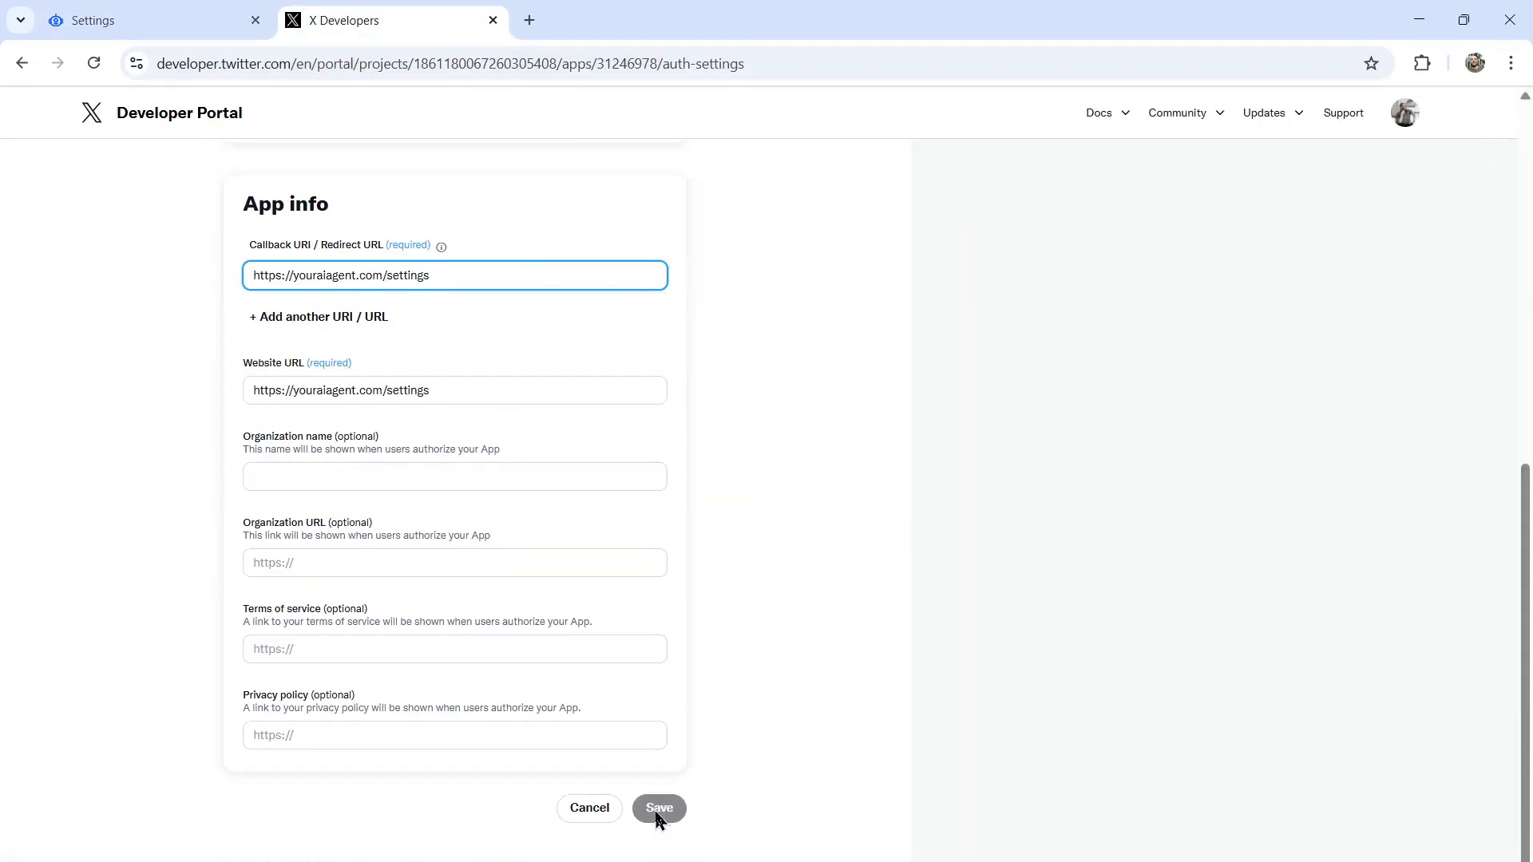
Step: Copy the OAuth 2.0 Client ID from Keys and tokens into the connection form and connect
click(934, 234)
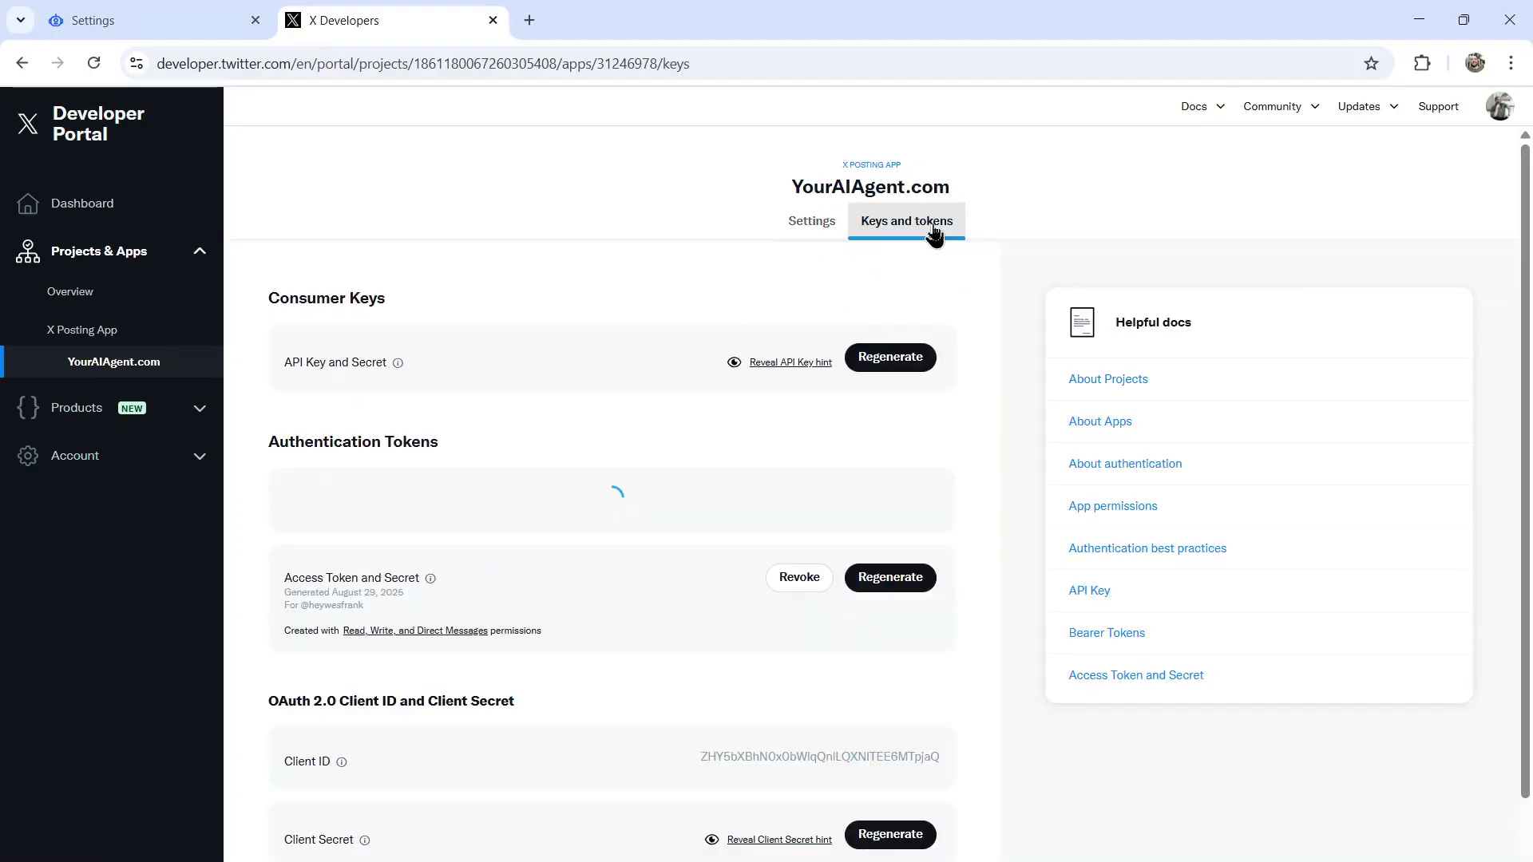
scroll(647, 623, down, 1)
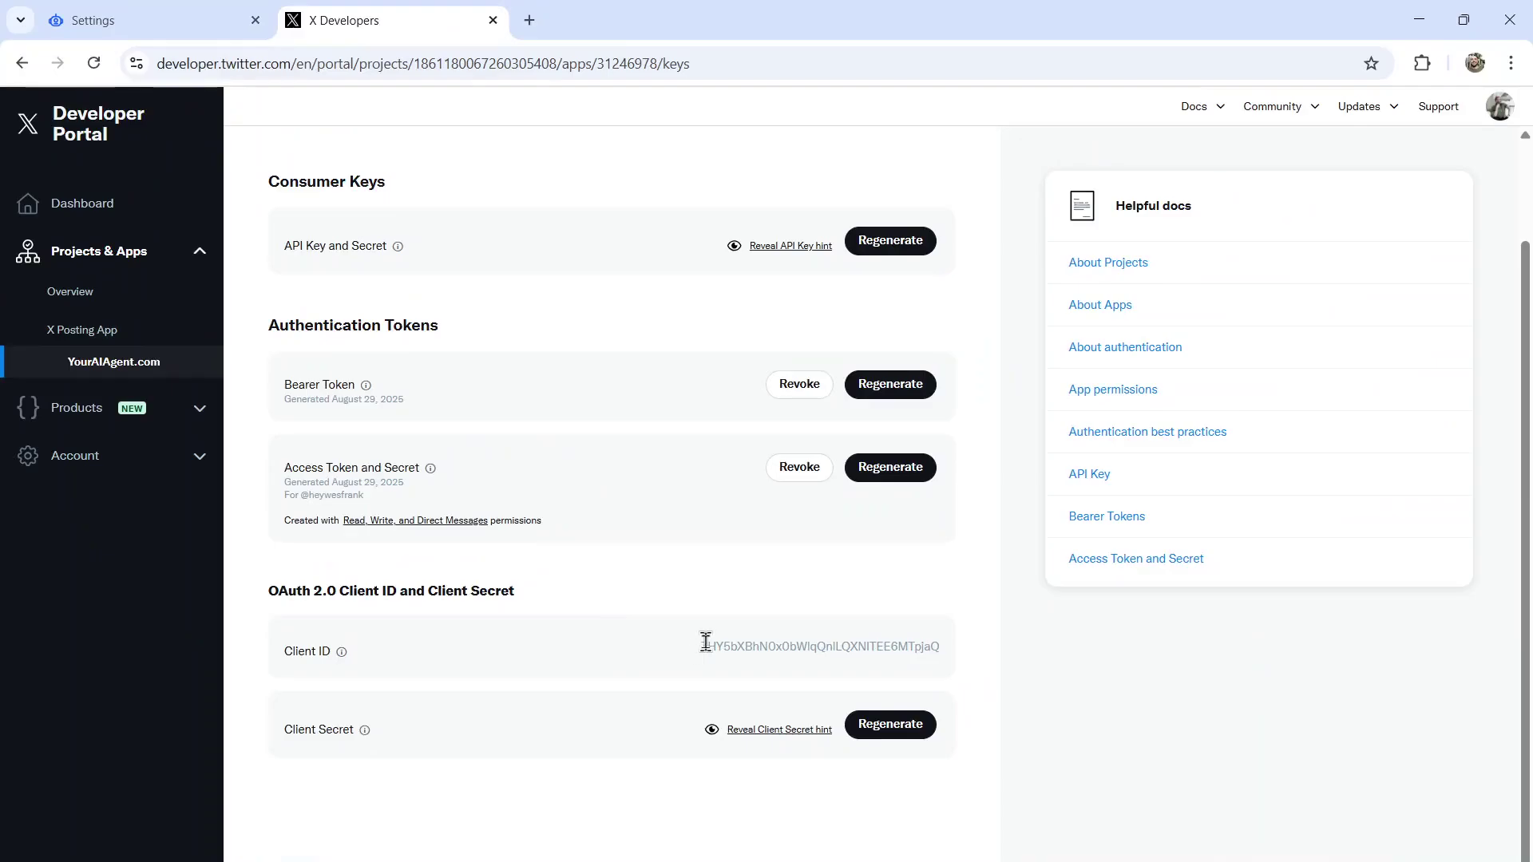
drag(702, 646, 943, 665)
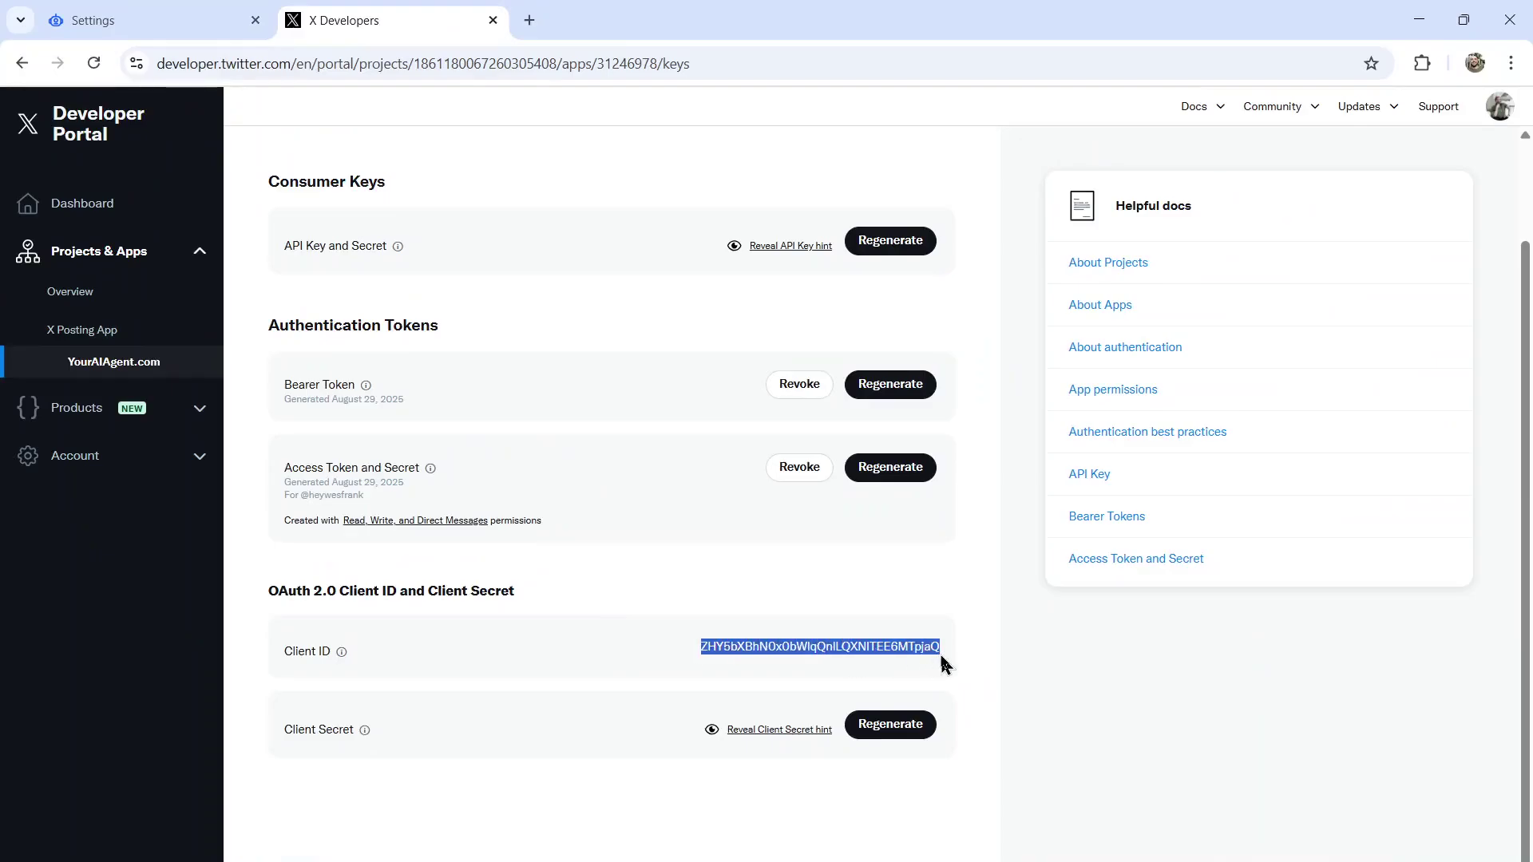
key(ctrl+Tab)
click(775, 564)
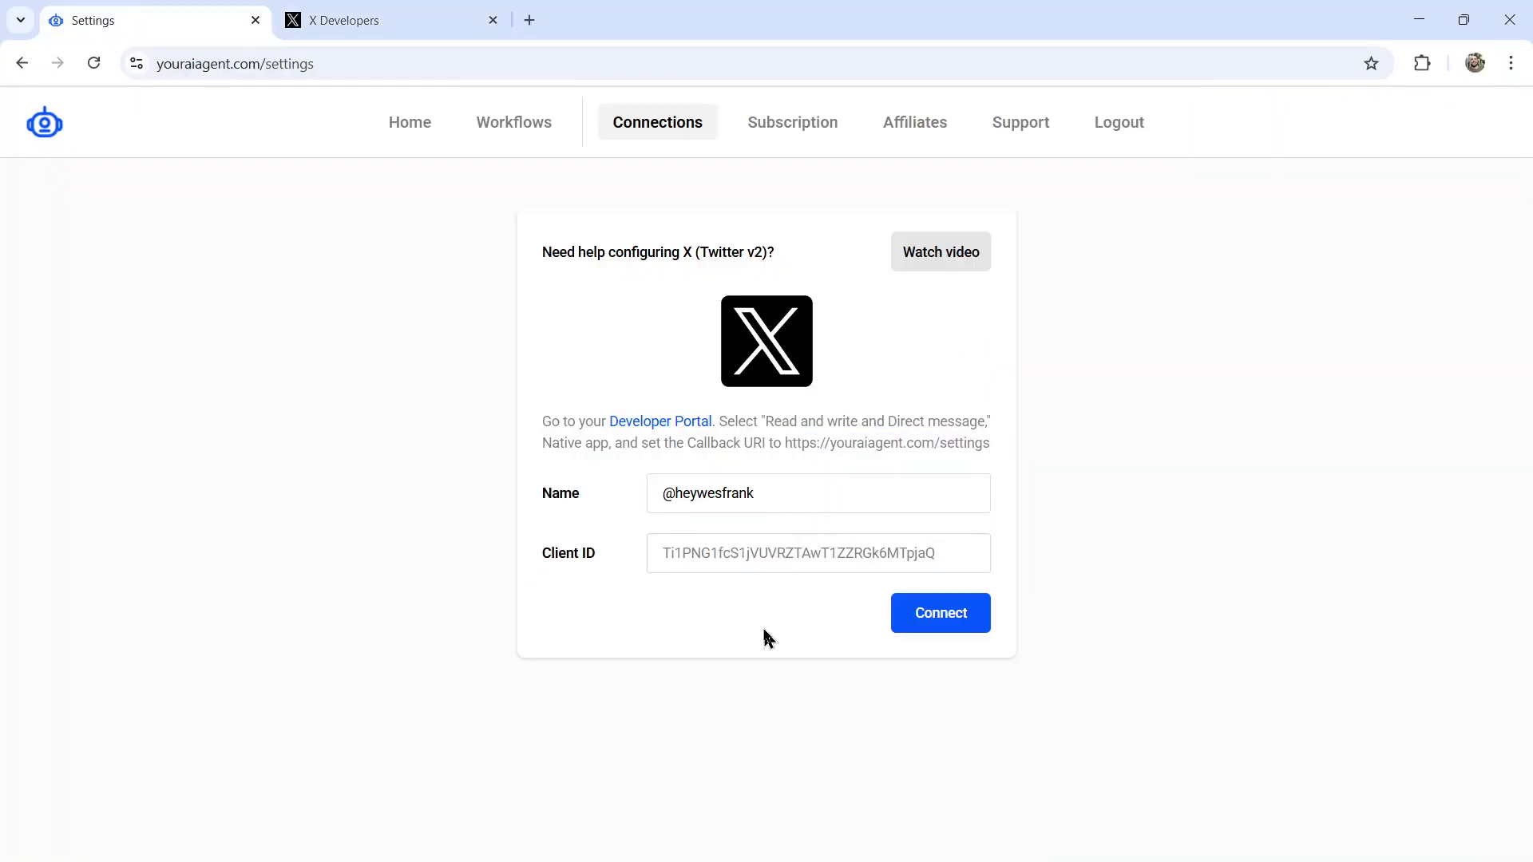
key(ctrl+v)
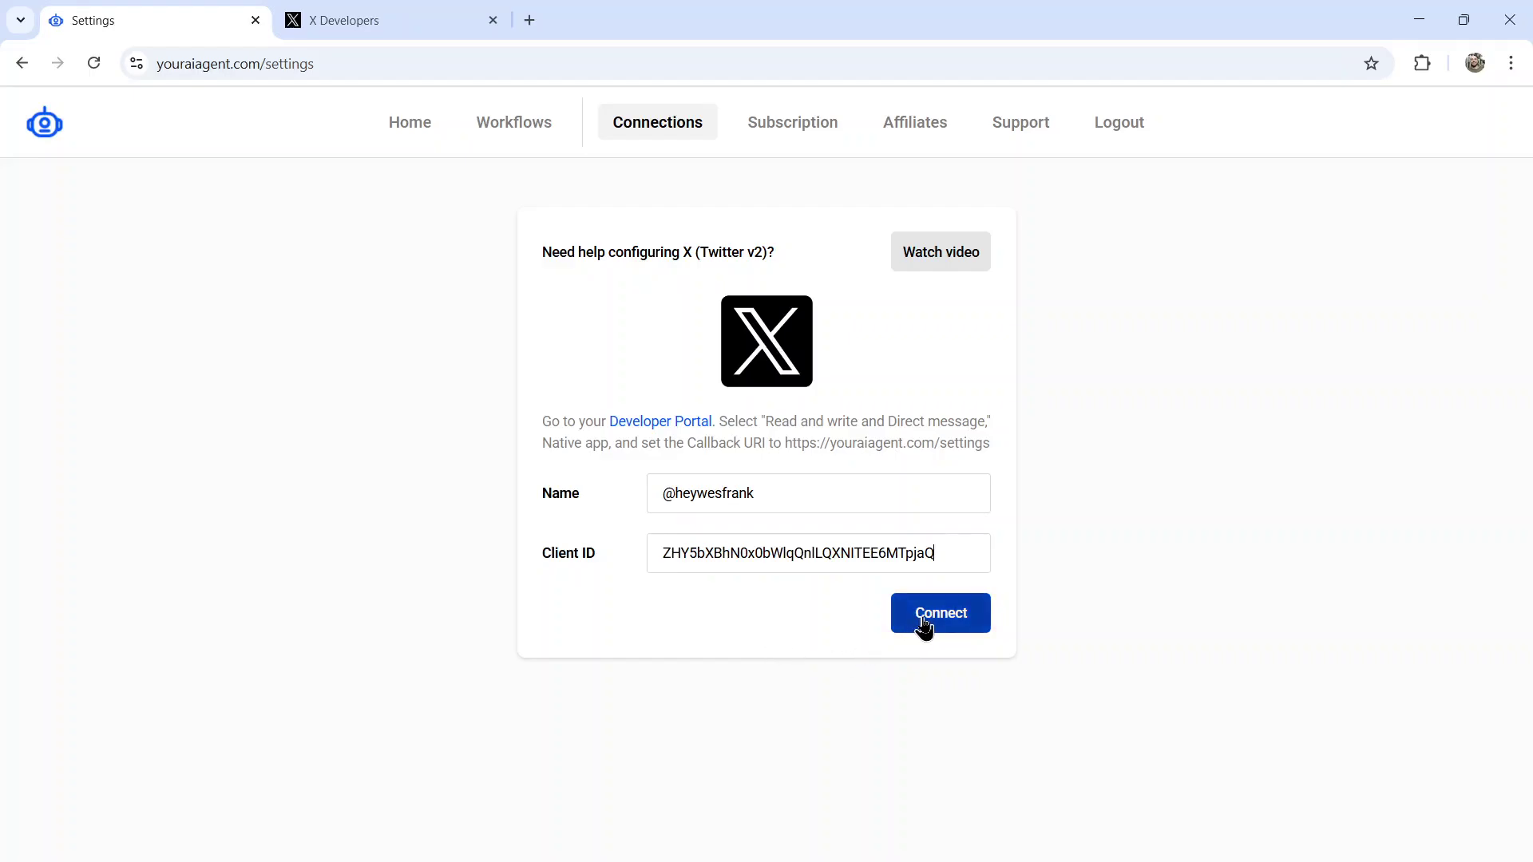
click(924, 630)
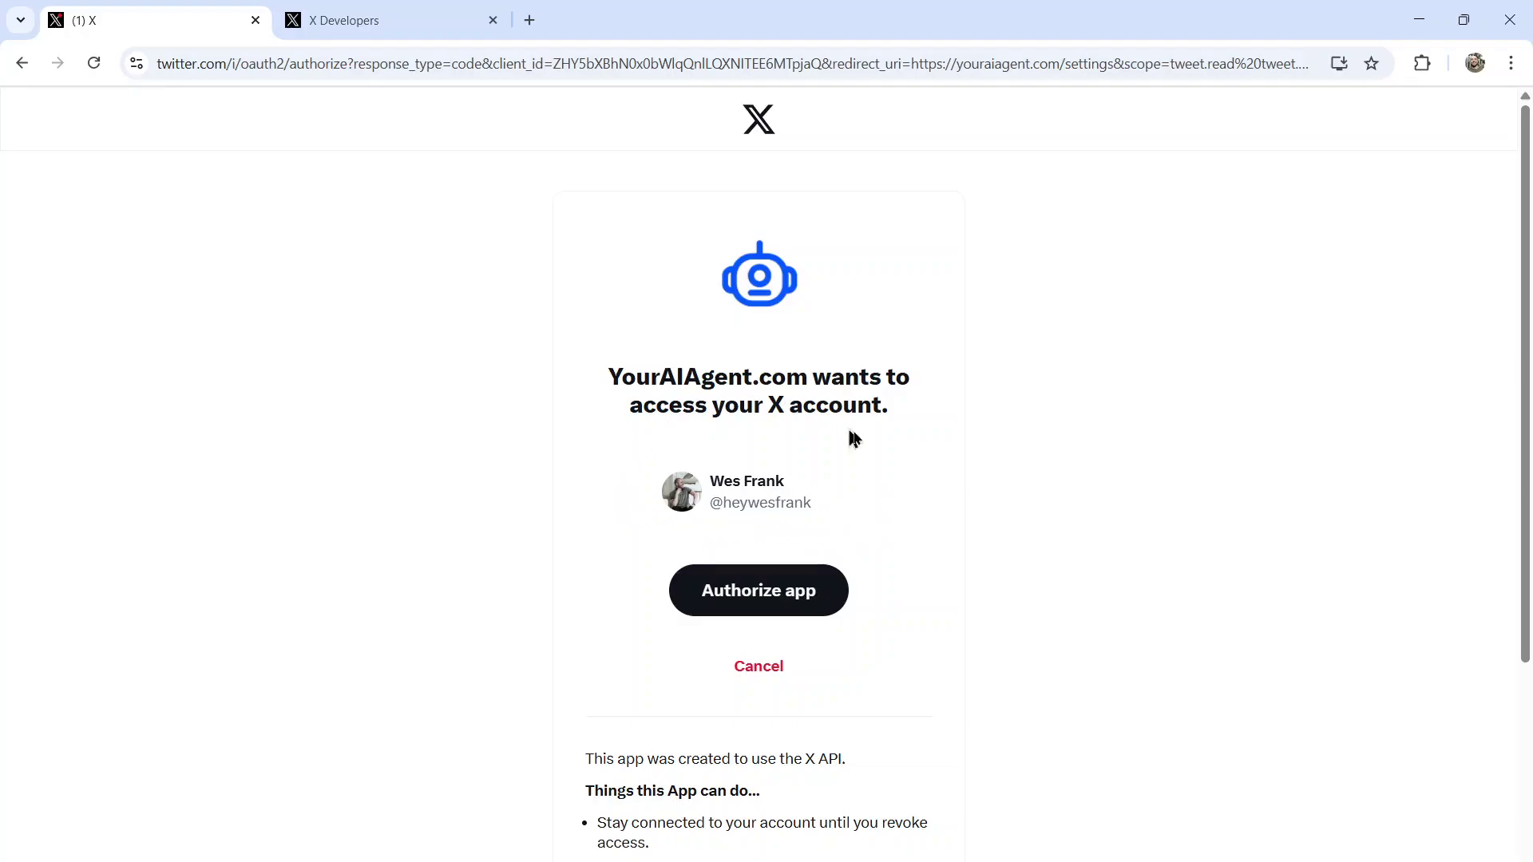
Step: Authorize YourAIAgent.com to access the X account and highlight the requesting app name
click(787, 611)
drag(610, 386, 807, 379)
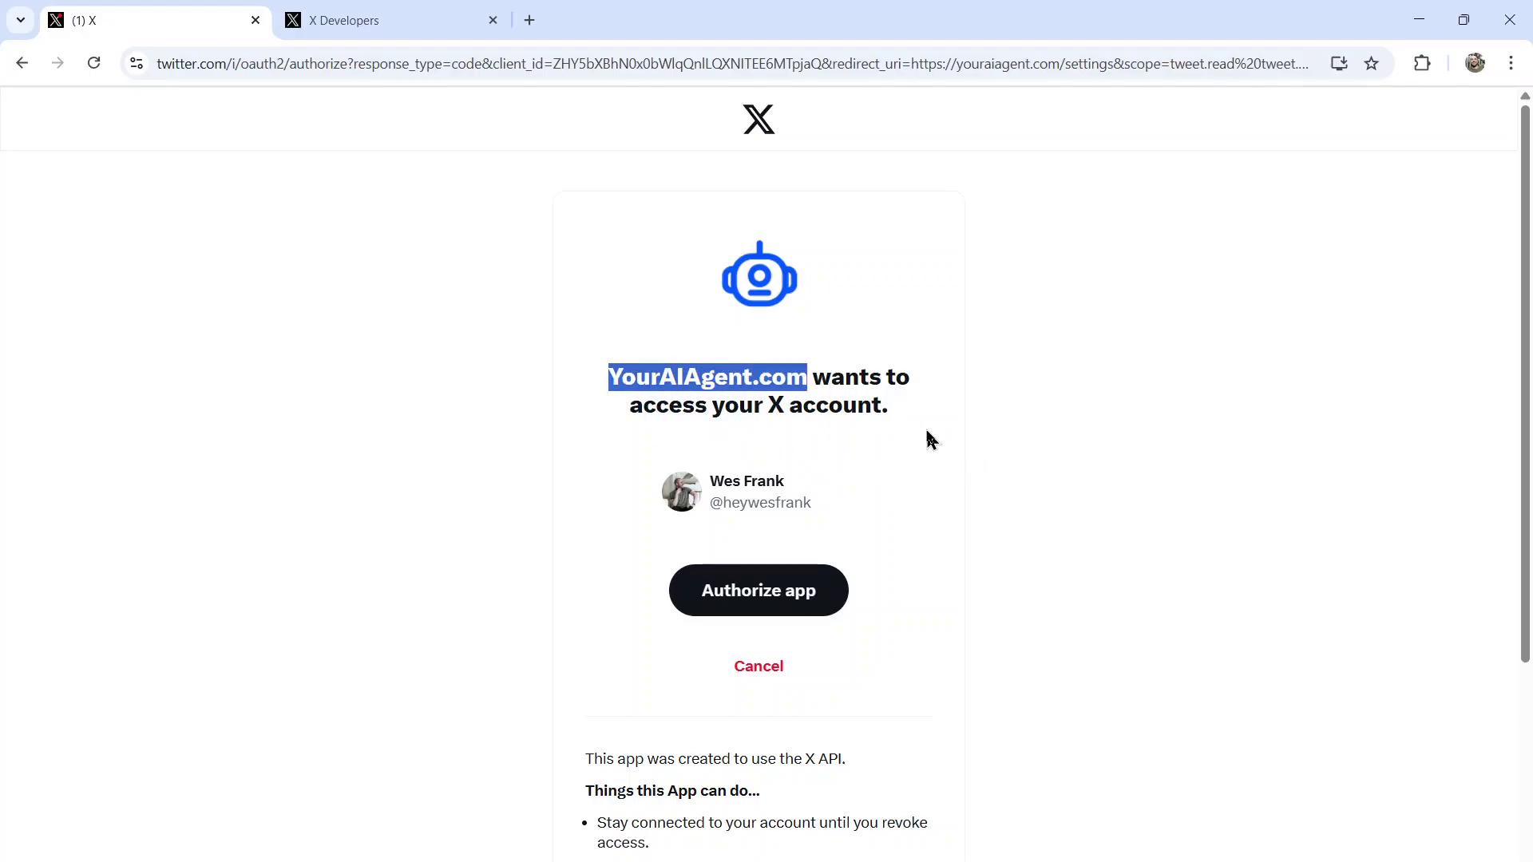
scroll(930, 494, down, 3)
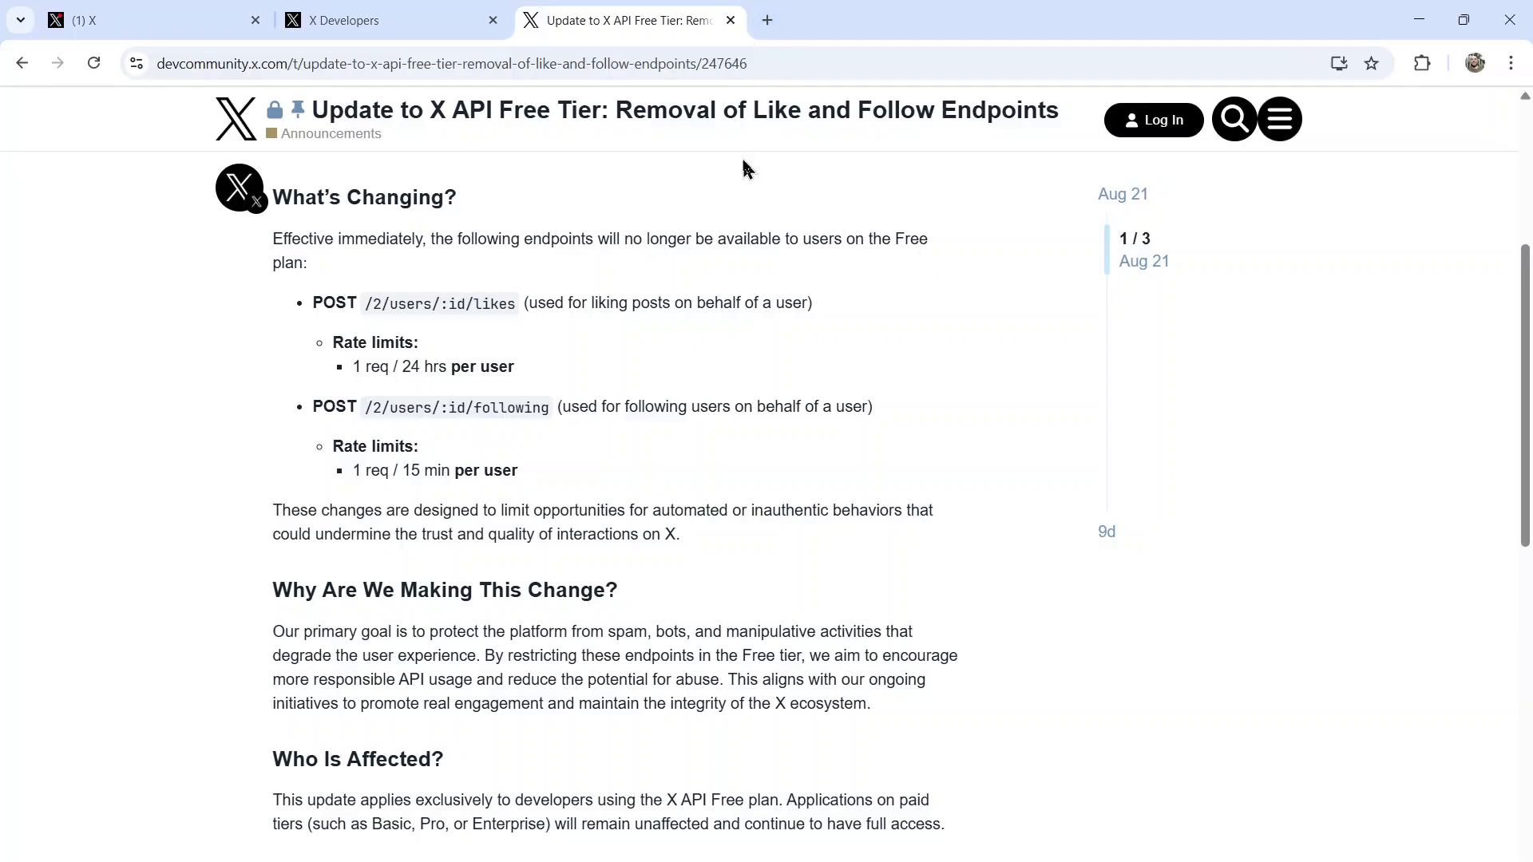
Step: Close the Free Tier announcement tab, returning to the Developer Portal rate-limit table
key(ctrl+w)
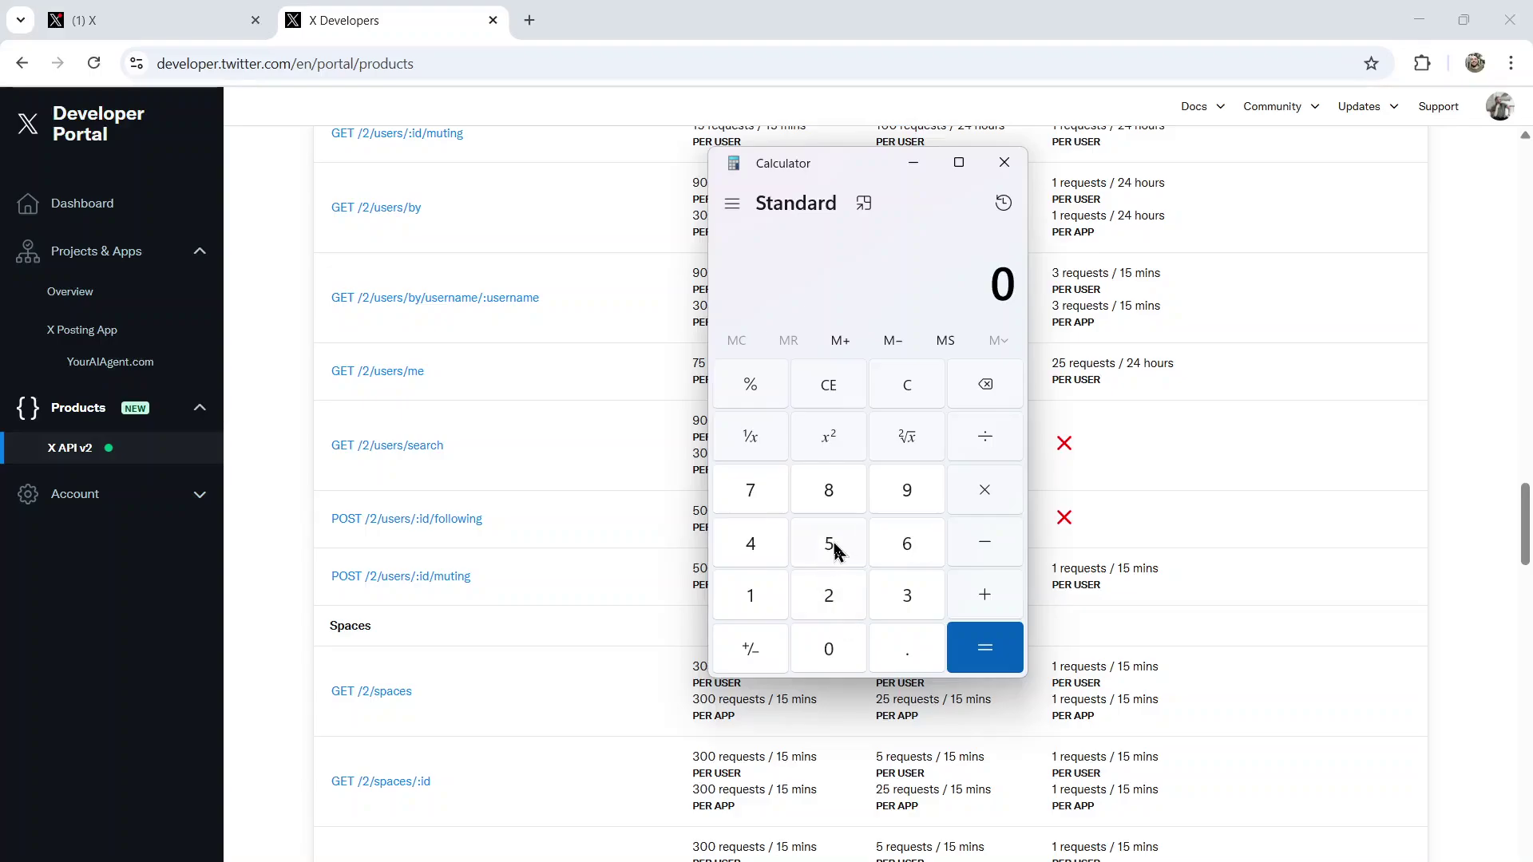
Step: Work out 5 × 4 × 24 = 480 in Calculator and highlight the result
click(835, 548)
click(975, 492)
click(757, 545)
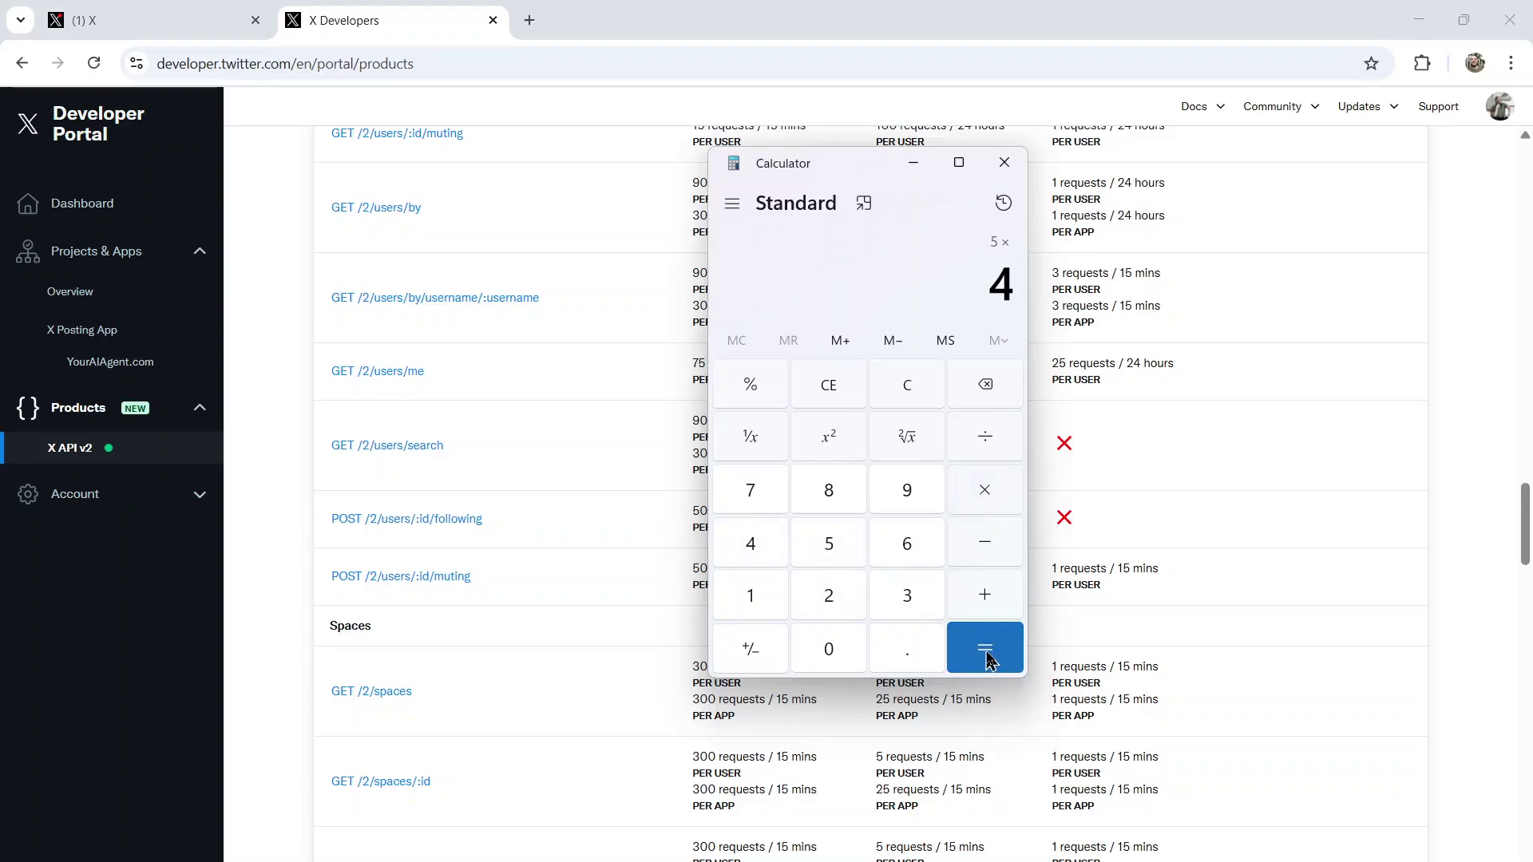
click(988, 661)
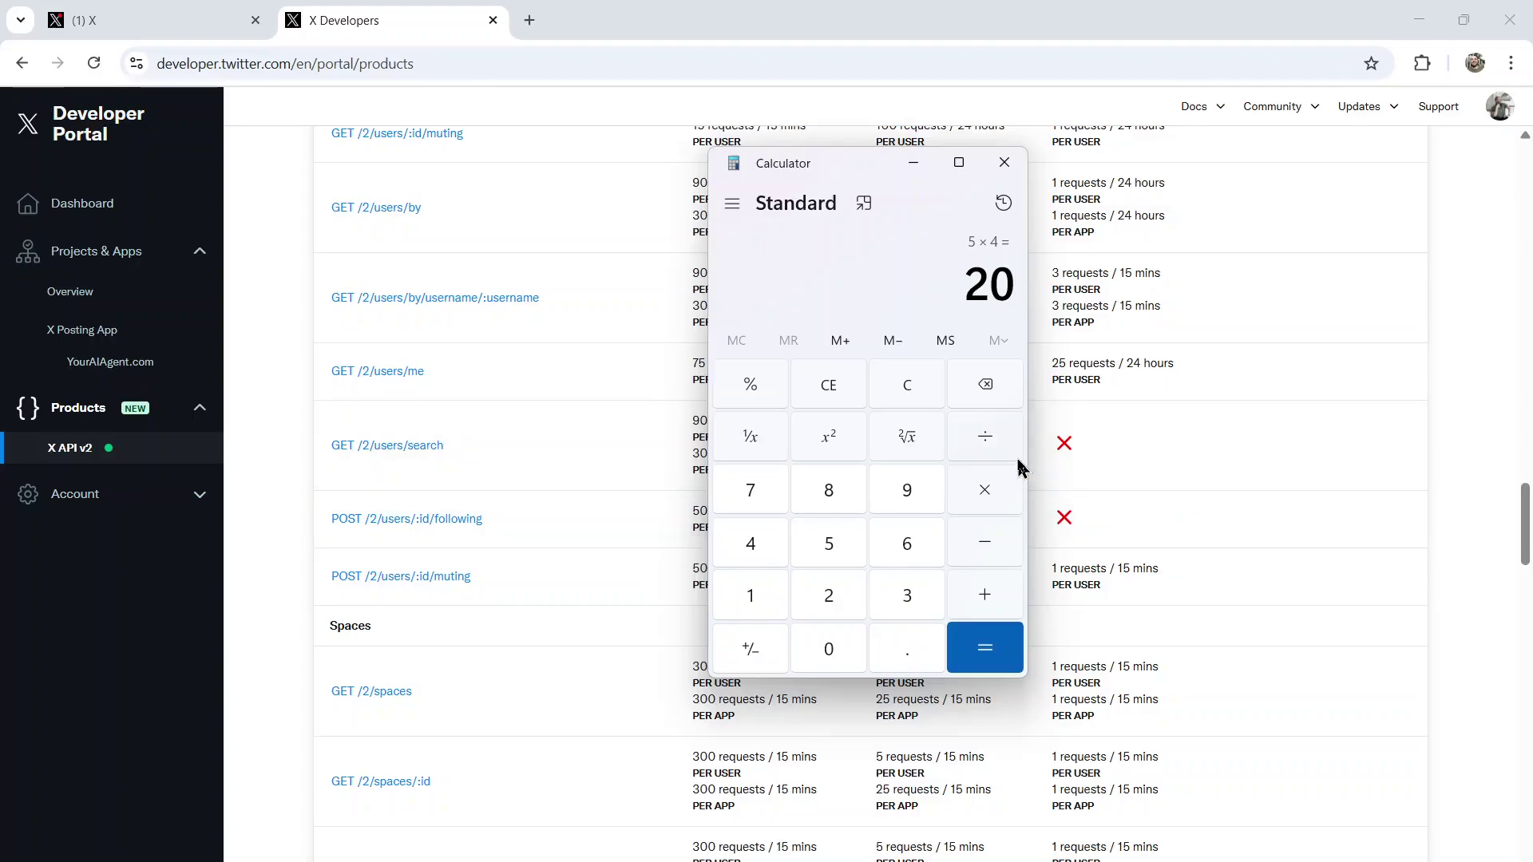
click(1002, 494)
click(817, 599)
click(767, 554)
click(1002, 663)
drag(939, 292, 1015, 294)
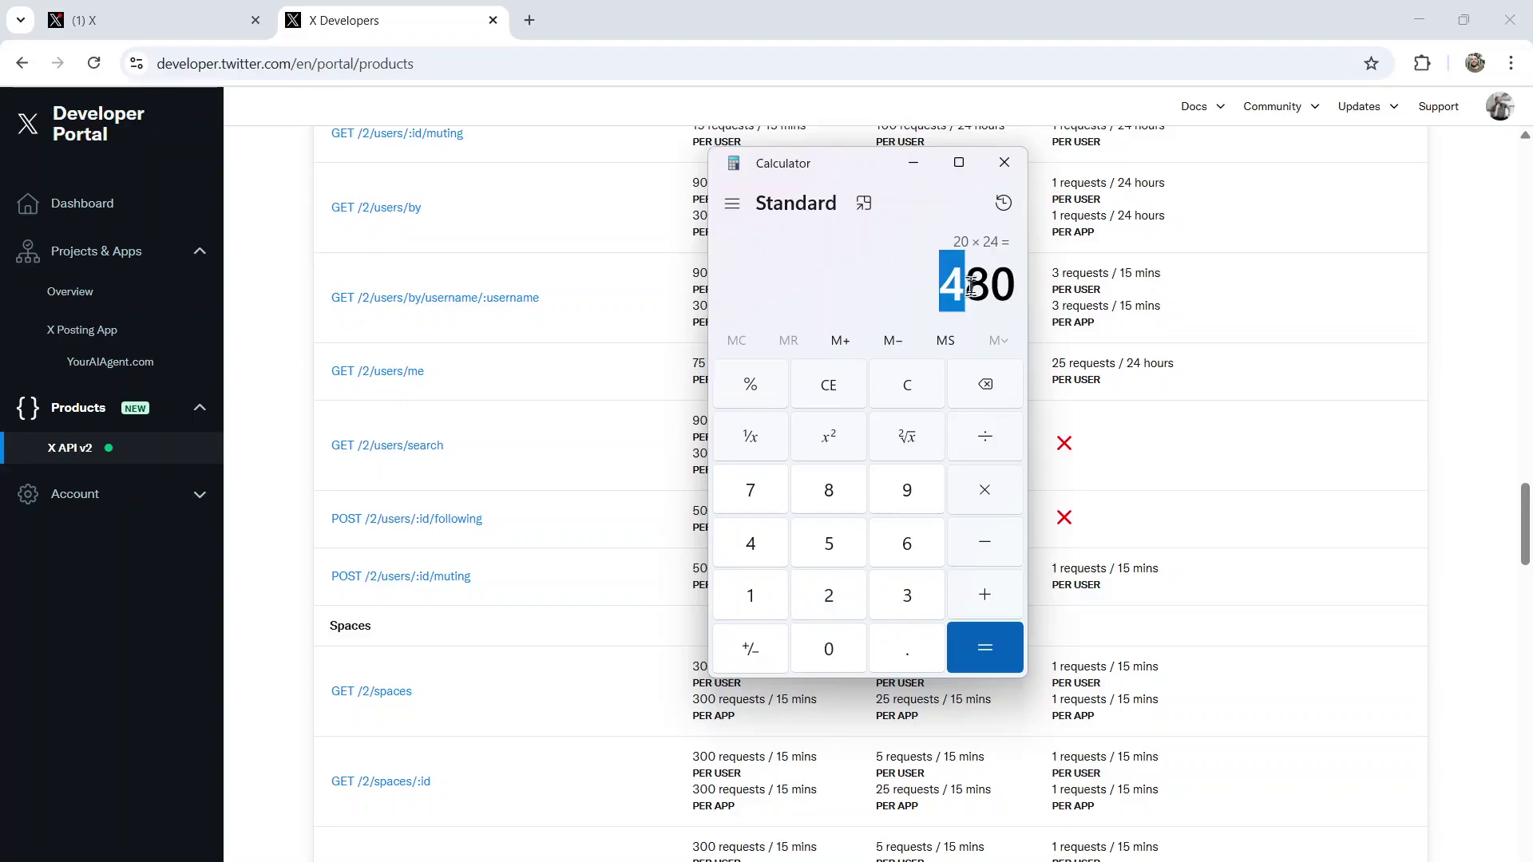
click(921, 288)
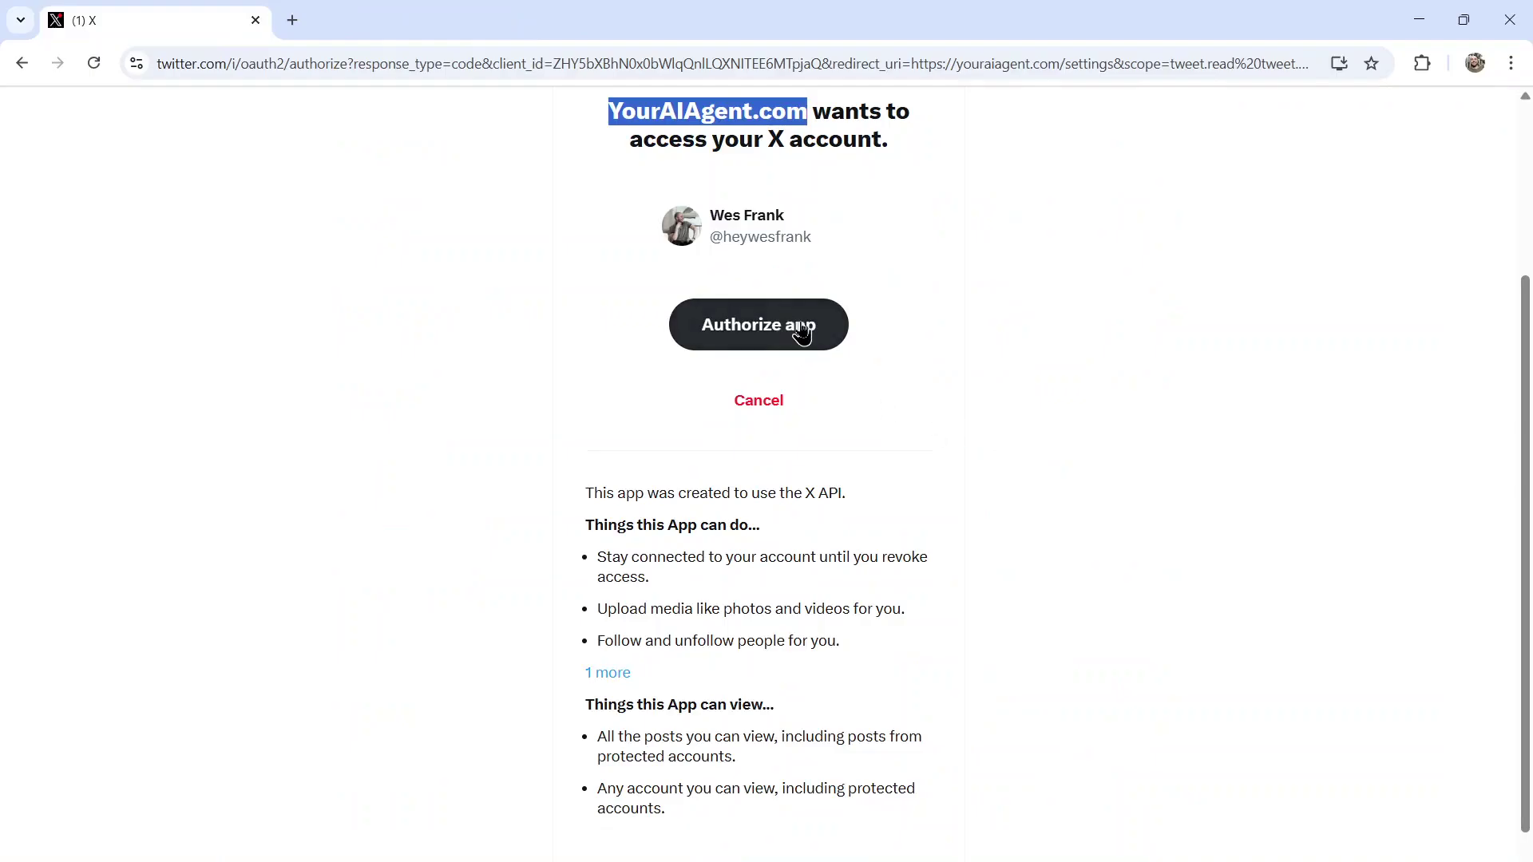
Step: Authorize YourAIAgent.com to access the X account
click(800, 334)
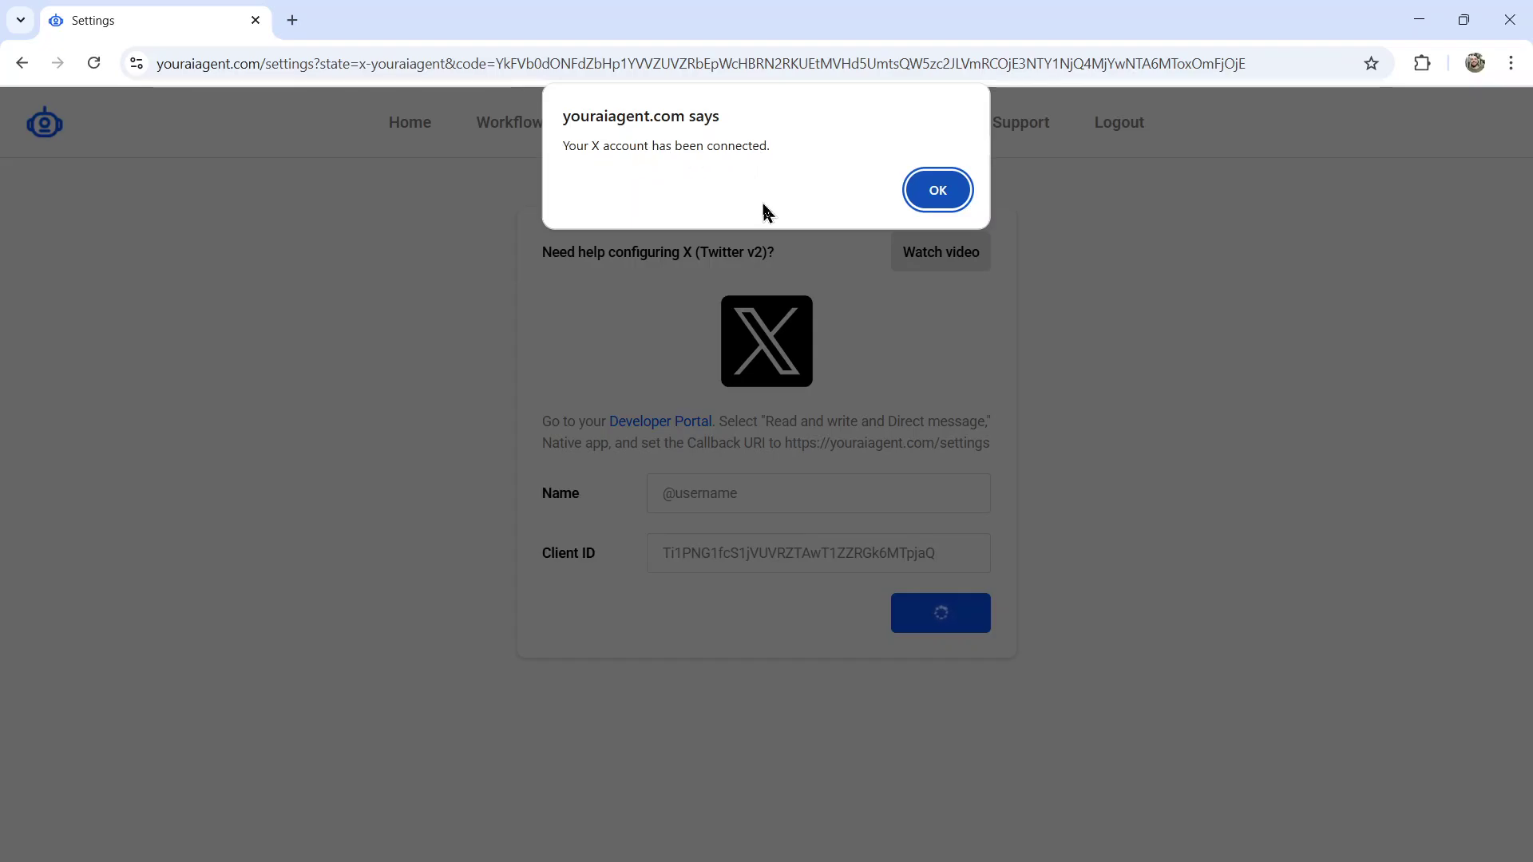
Step: Dismiss the account-connected alert and go to the YourAIAgent home page of tasks
click(932, 192)
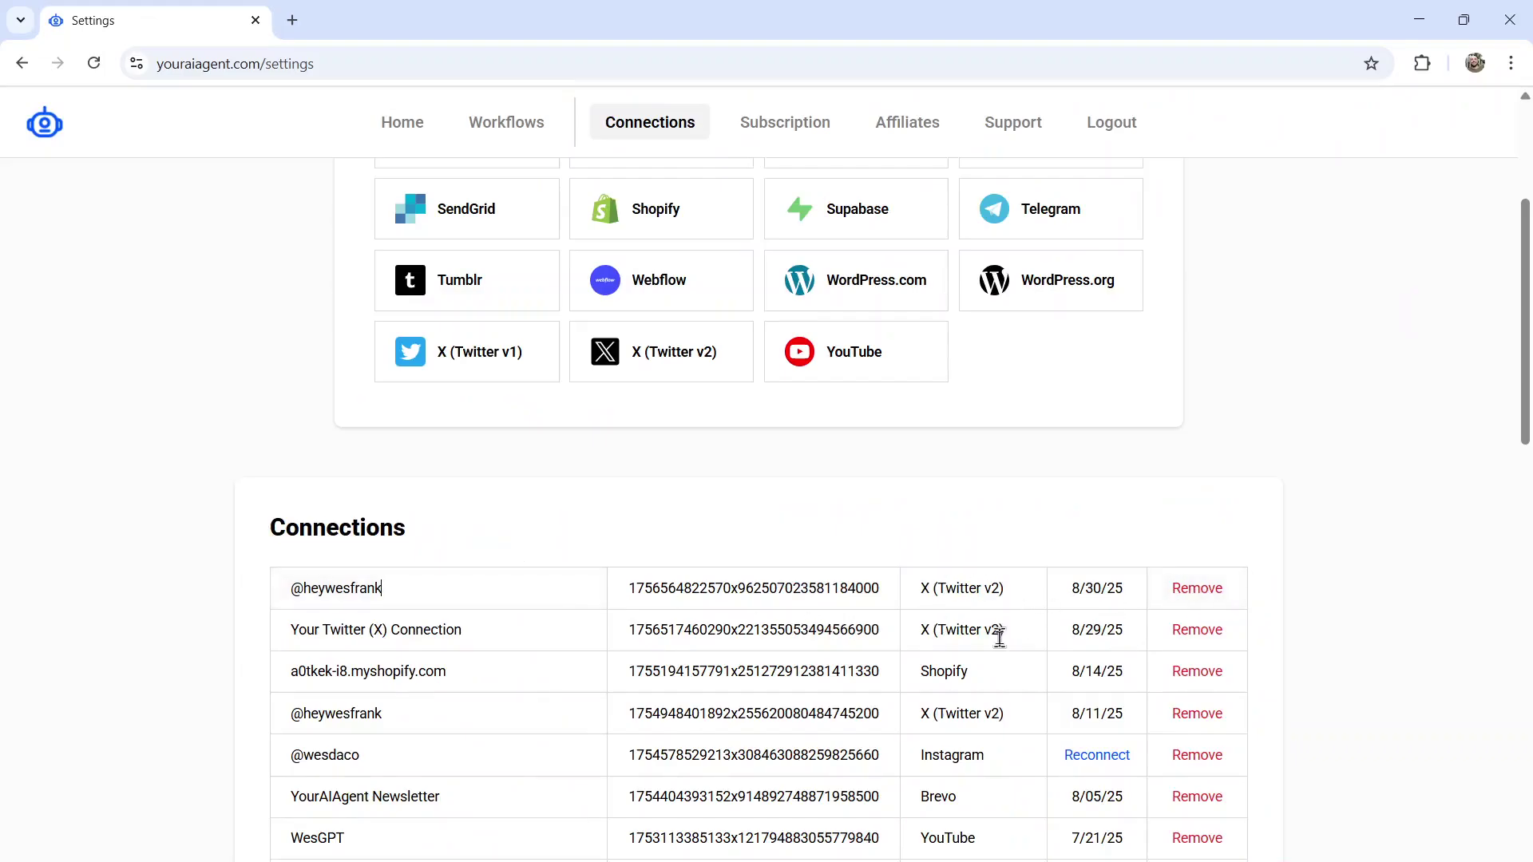
click(400, 124)
mouse_move(1529, 174)
mouse_down()
mouse_move(1530, 239)
mouse_move(1530, 162)
mouse_up()
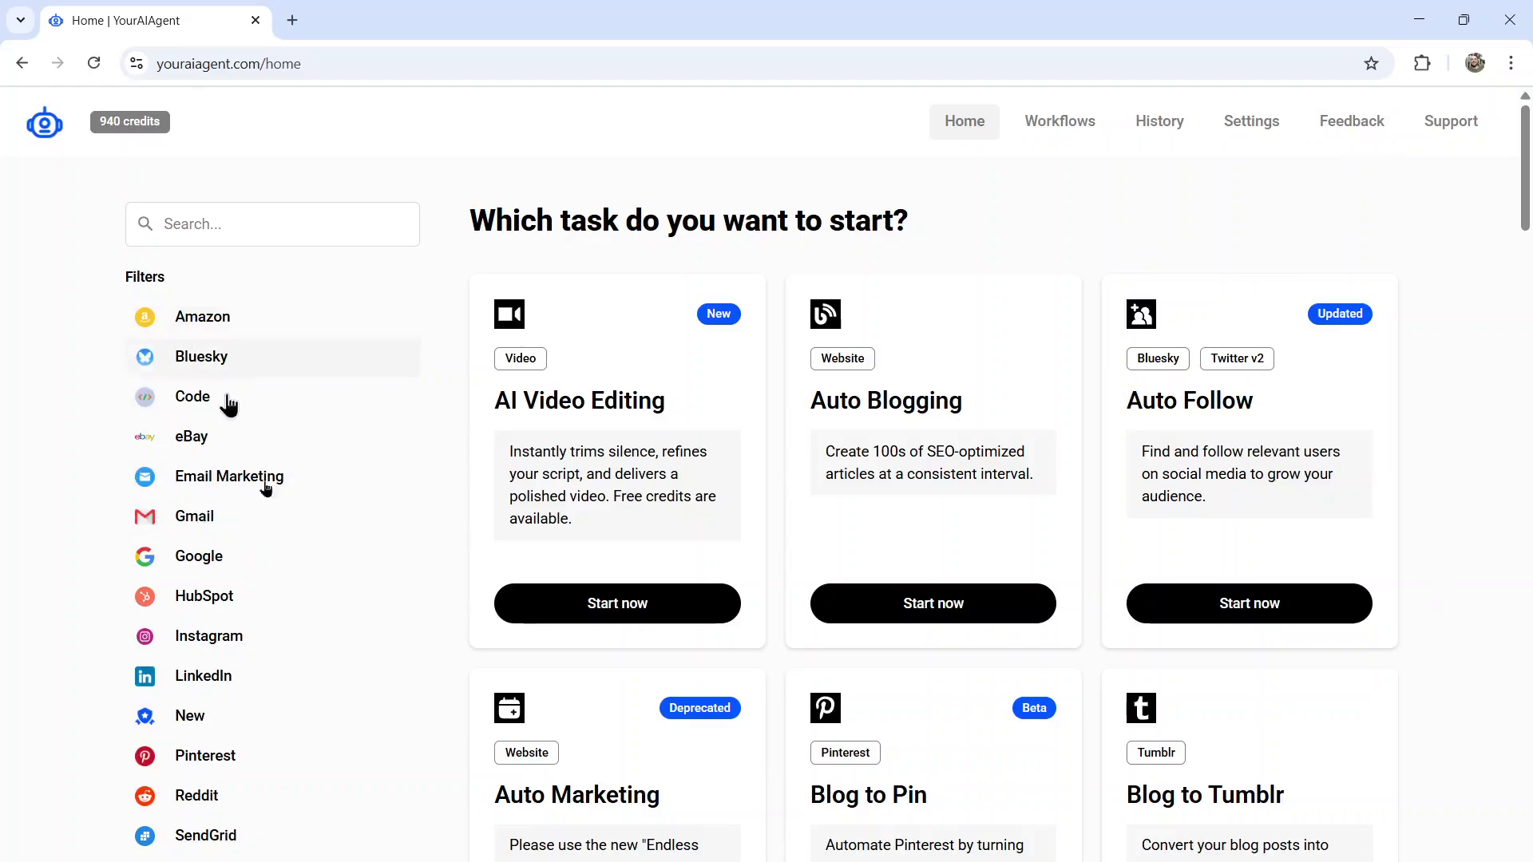
scroll(299, 516, down, 1)
scroll(308, 492, down, 1)
scroll(308, 483, up, 2)
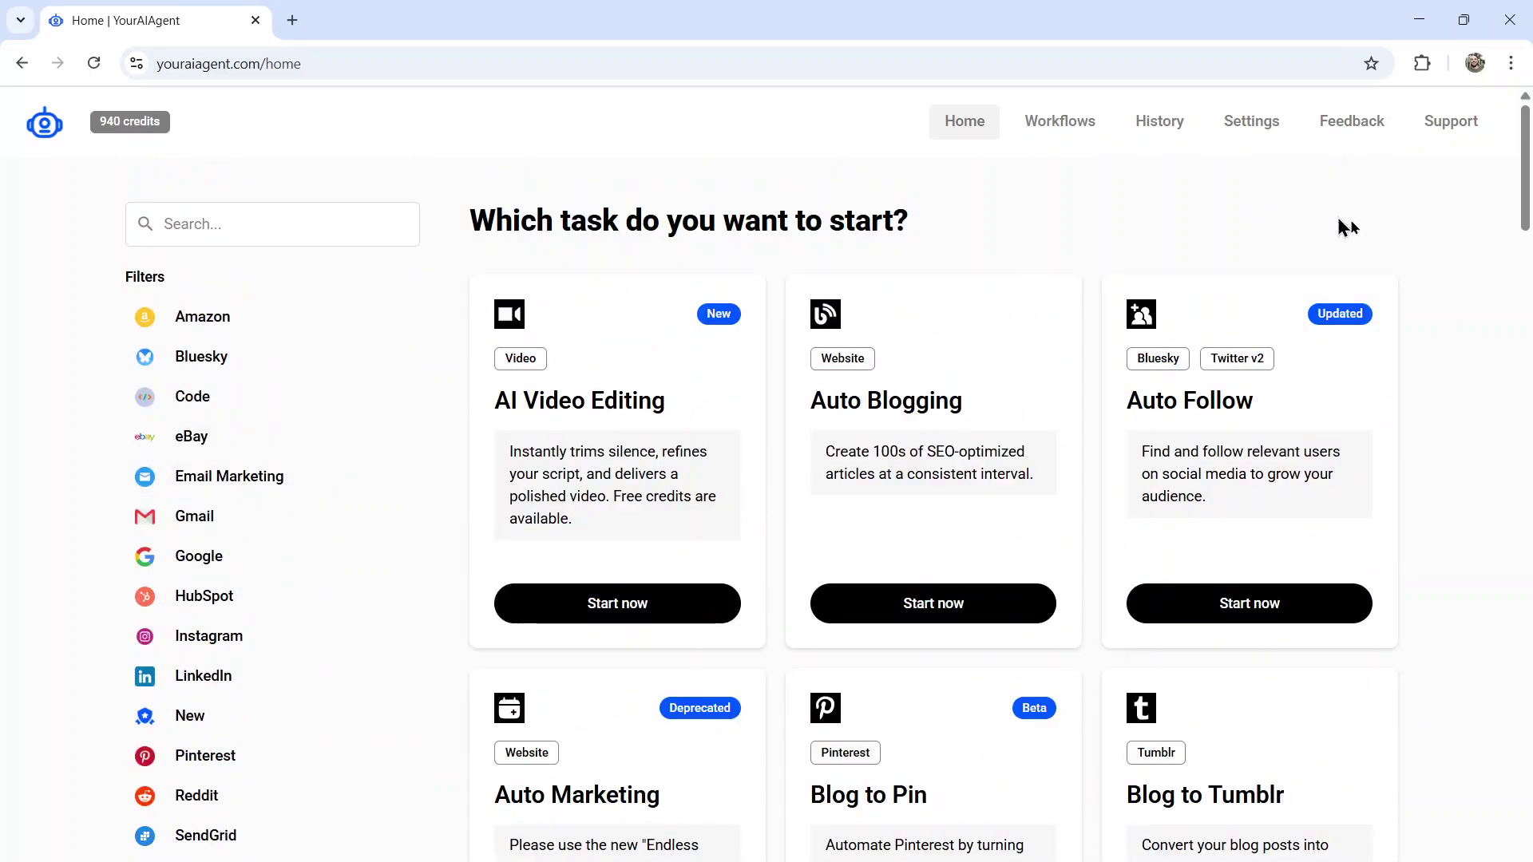
Step: Start setting up an Auto Follow agent from its card
click(1286, 615)
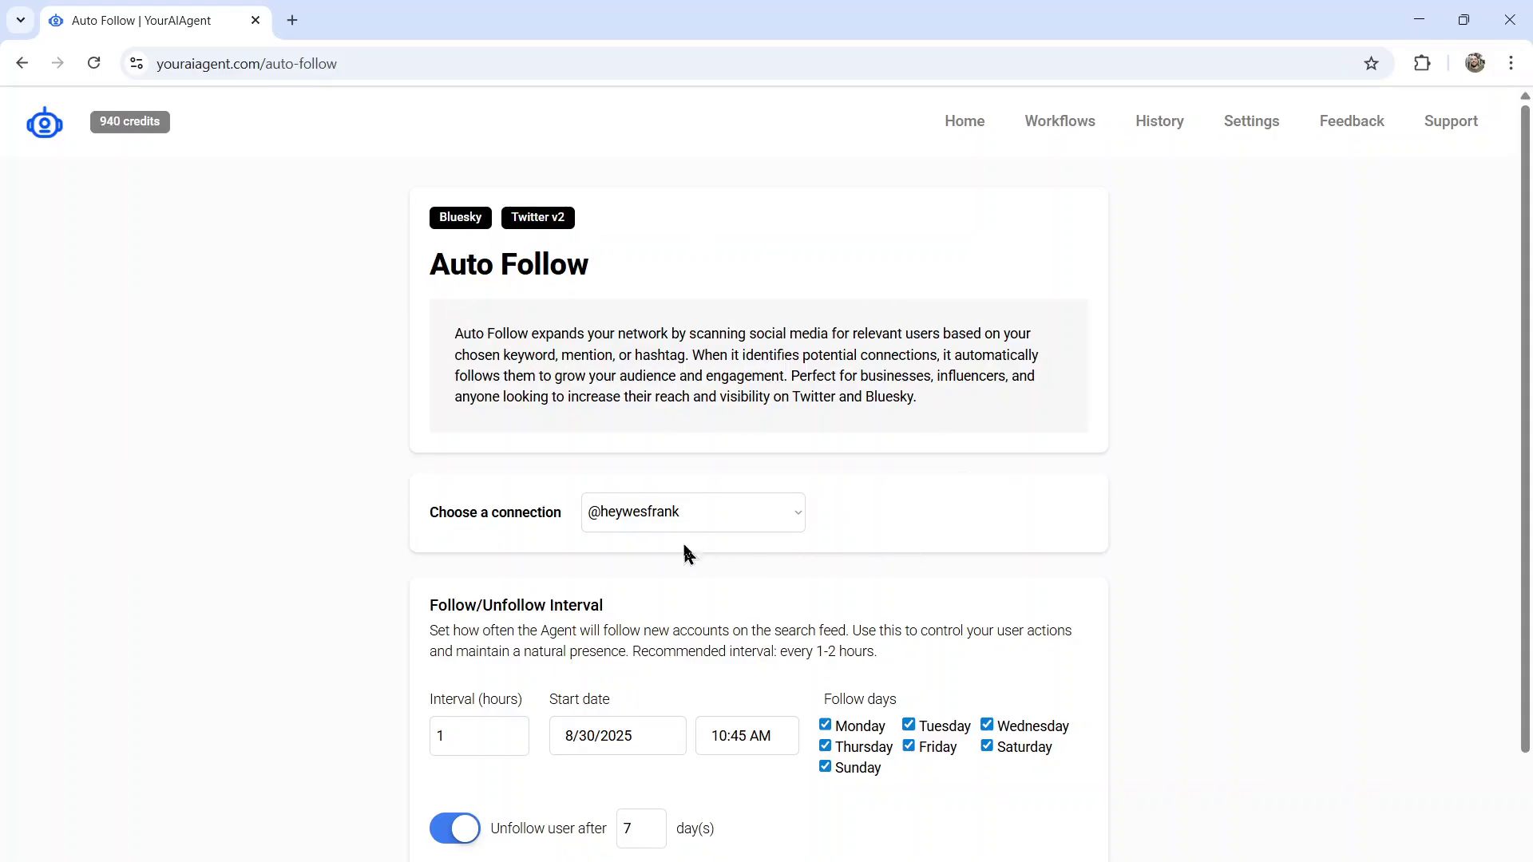
scroll(734, 517, down, 2)
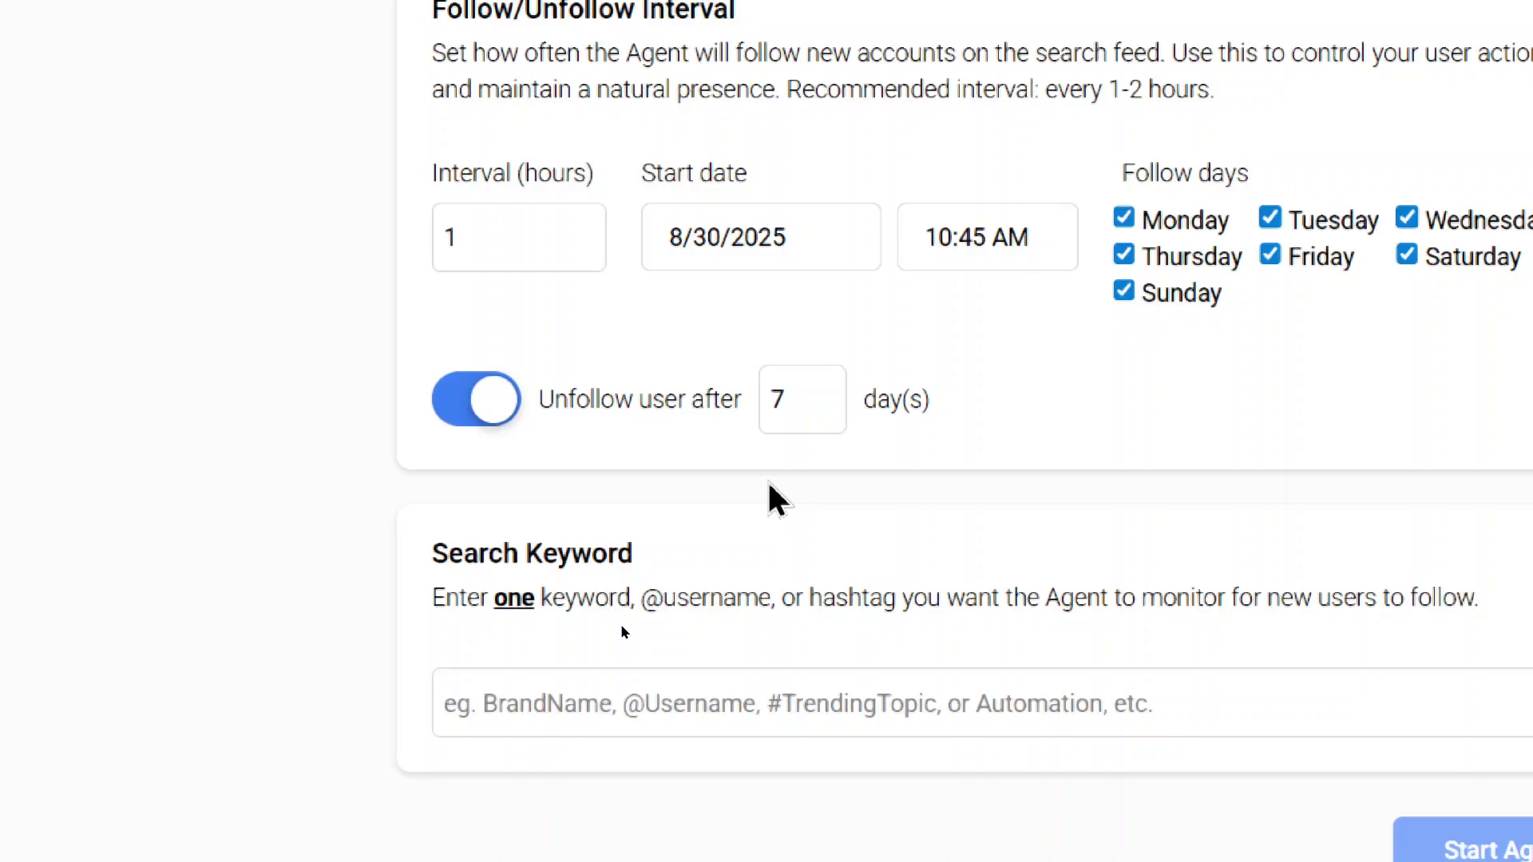
Step: Set unfollow after 3 days and the search keyword to bitcoin
double_click(642, 578)
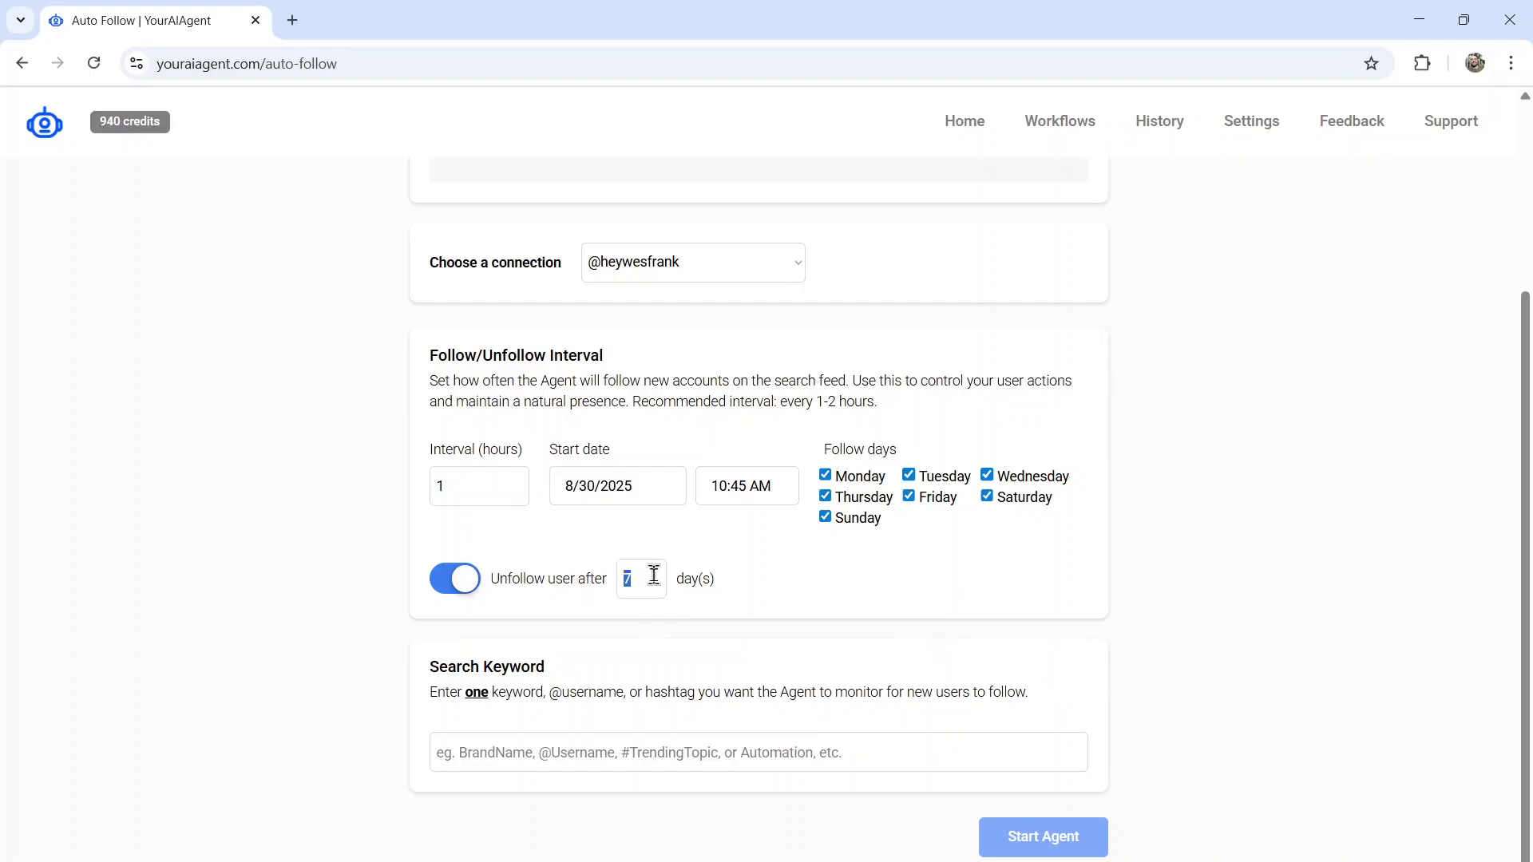
text(3)
click(776, 760)
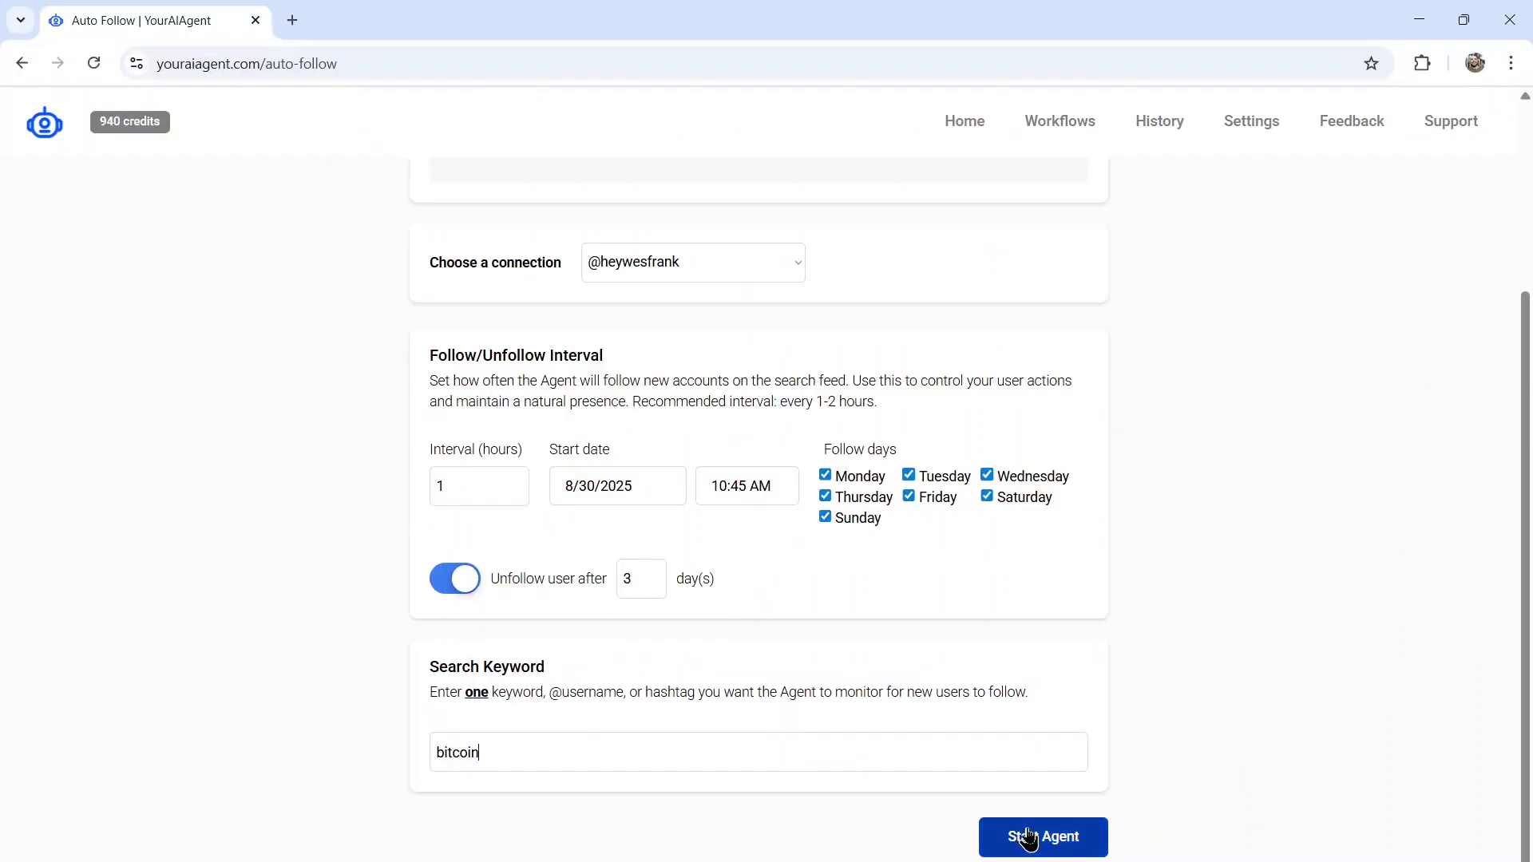
Step: Launch the bitcoin Auto Follow agent and view its workflow details
click(1031, 836)
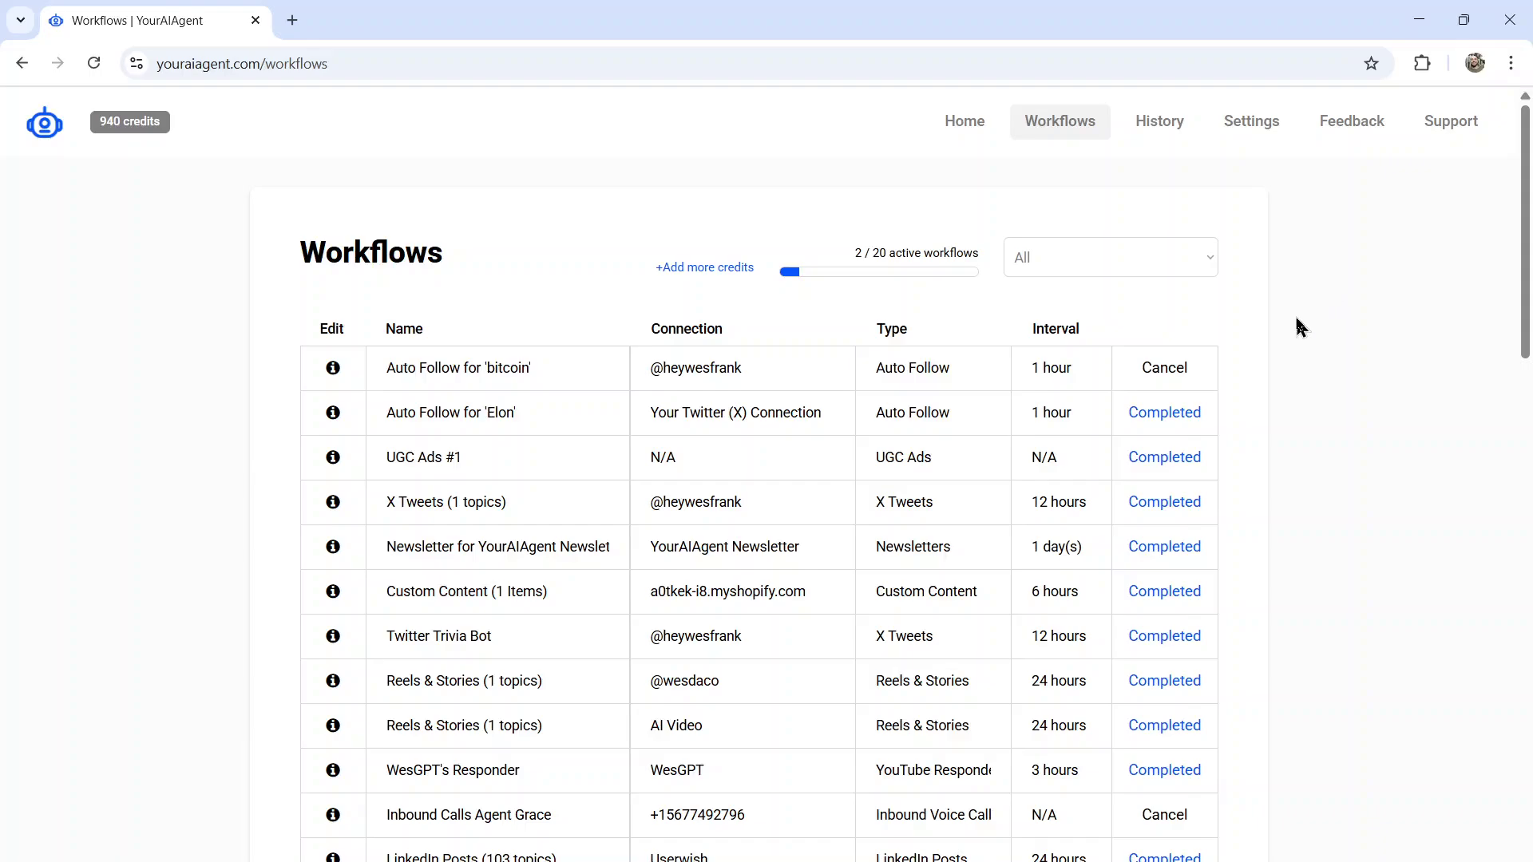
mouse_move(1523, 211)
mouse_down()
mouse_move(1528, 370)
mouse_move(999, 481)
mouse_up()
click(334, 368)
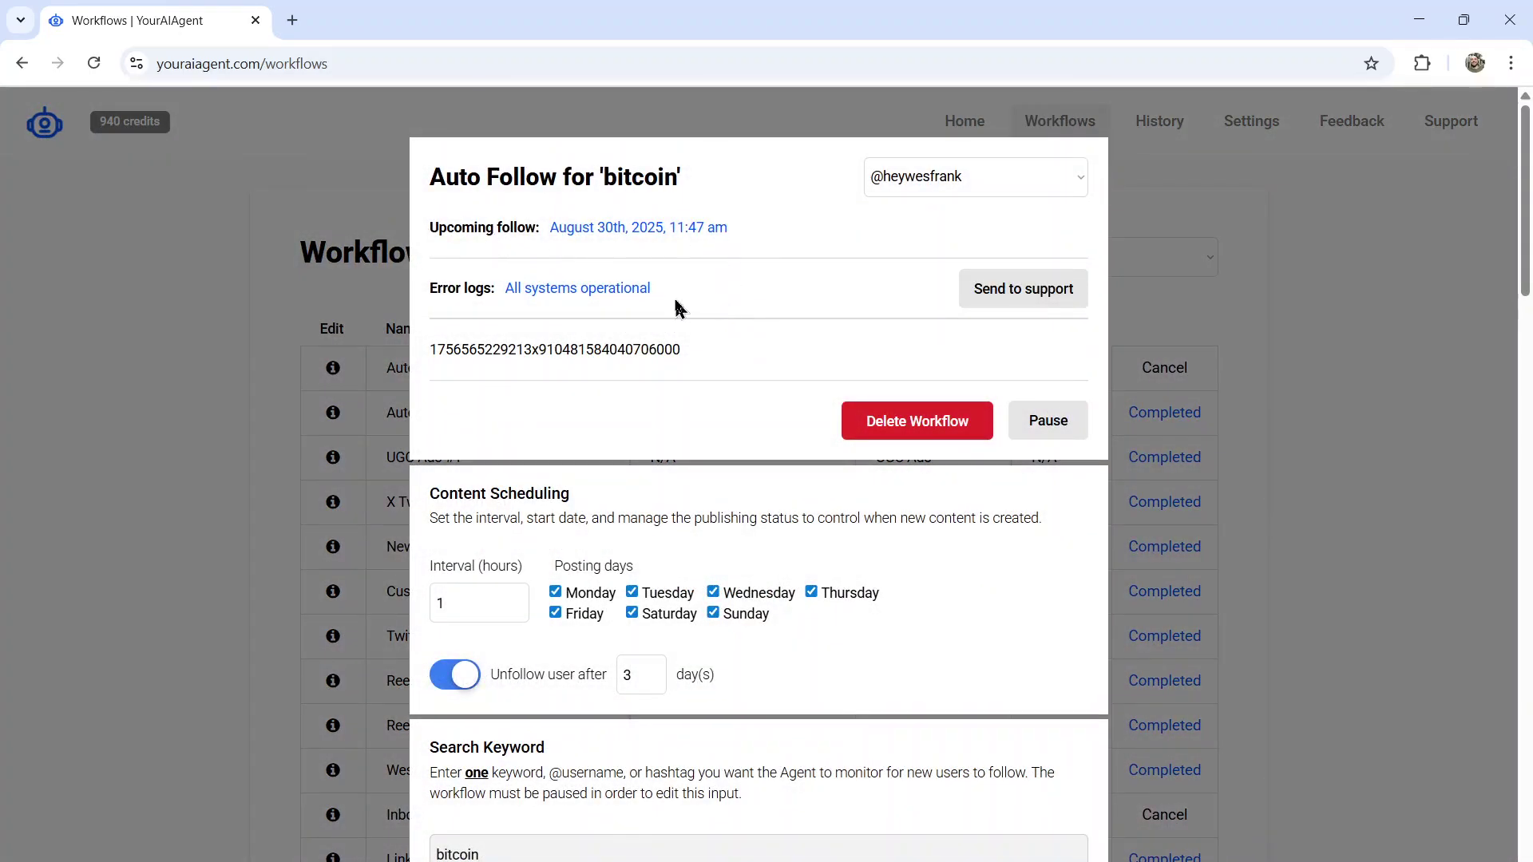
scroll(754, 347, down, 2)
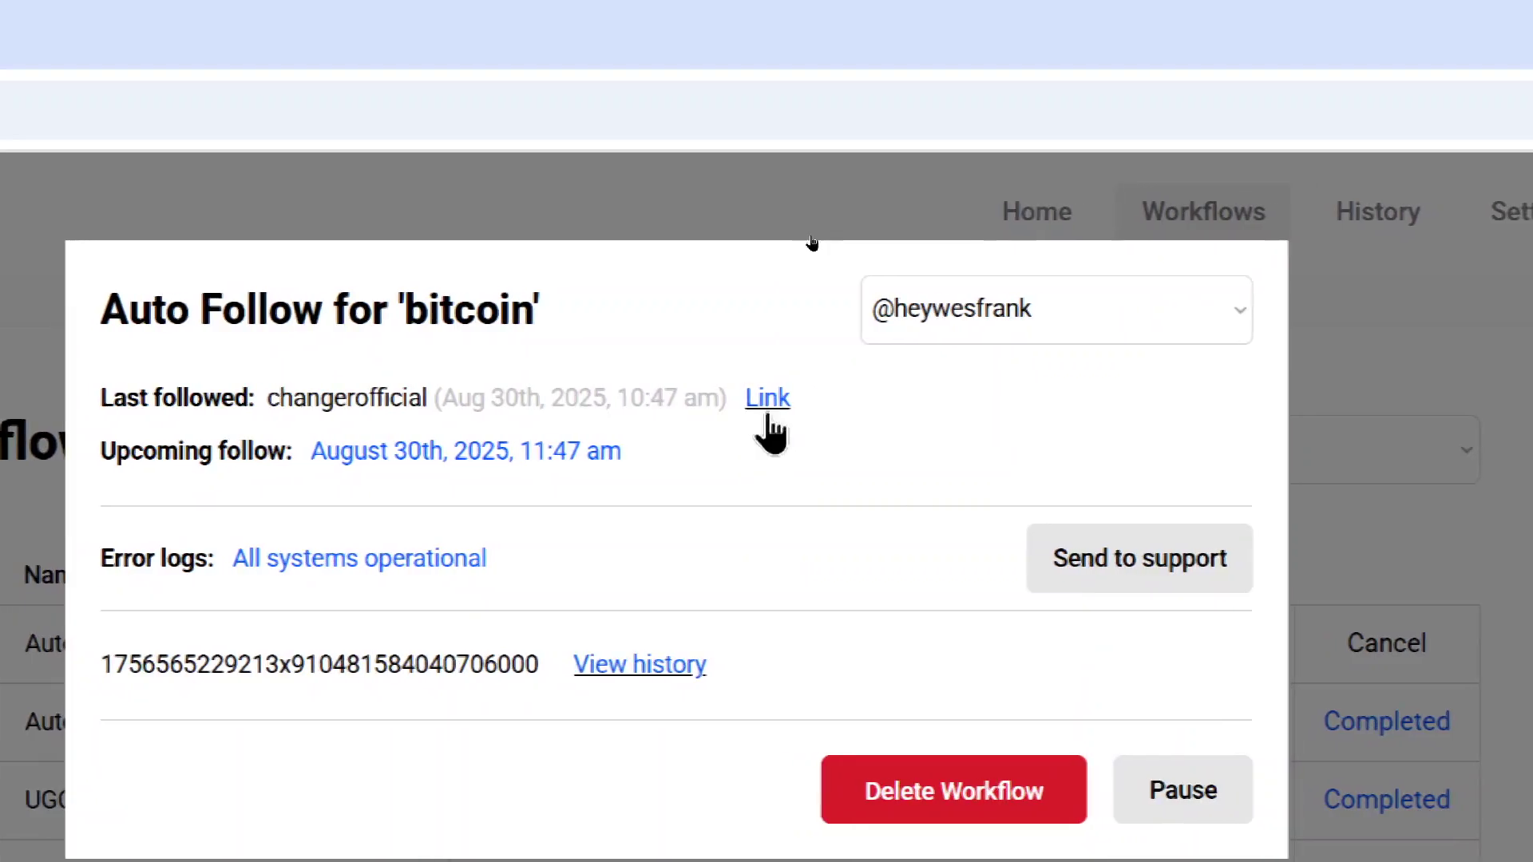
Step: Check the last followed account's X profile shows Following, then close it
click(768, 401)
scroll(766, 425, down, 3)
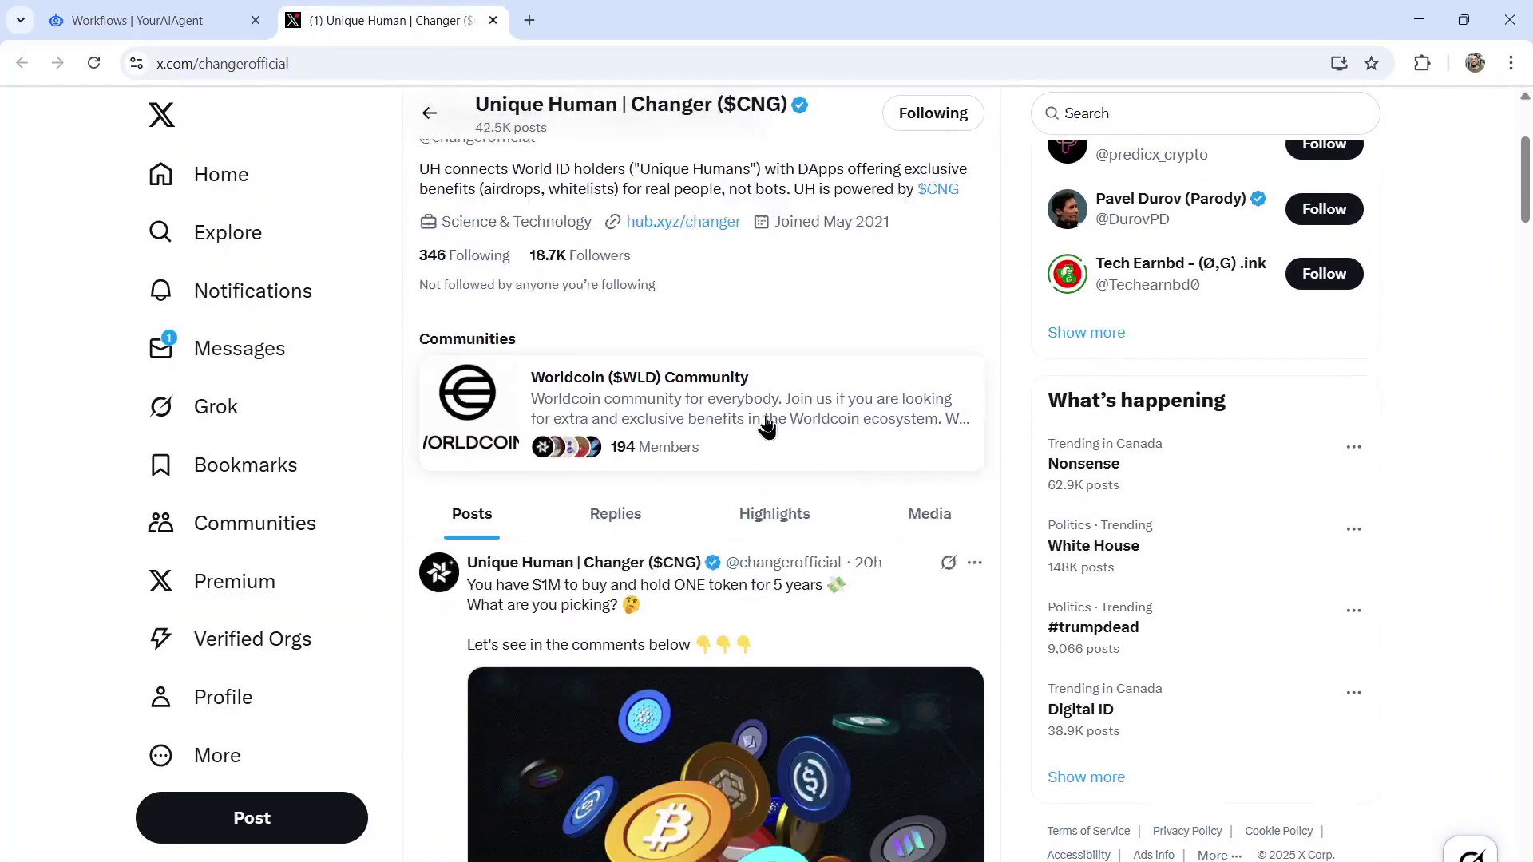
scroll(767, 429, down, 2)
scroll(766, 431, up, 5)
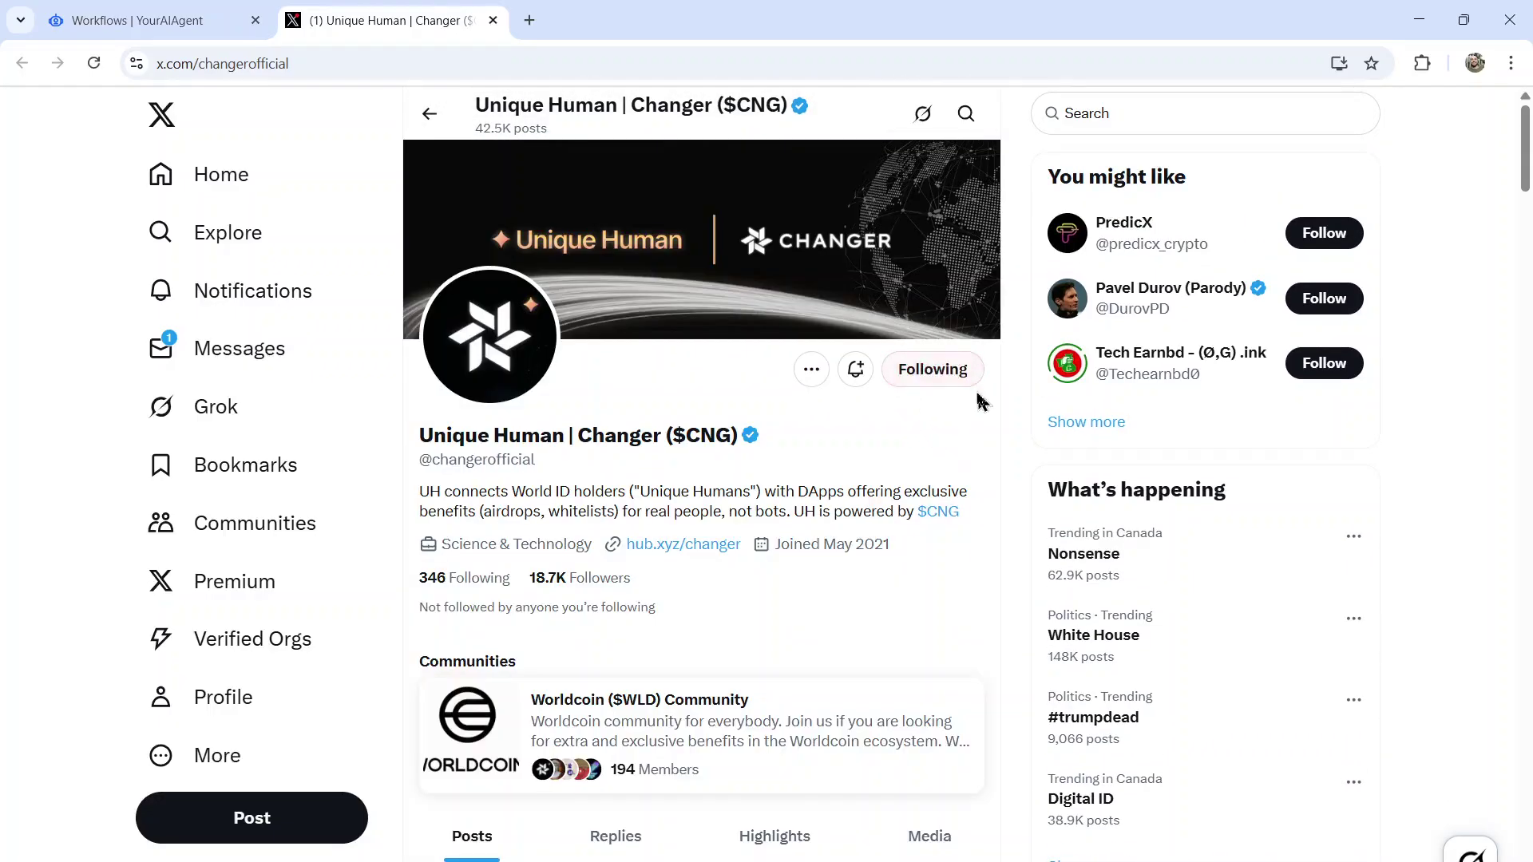
key(ctrl+w)
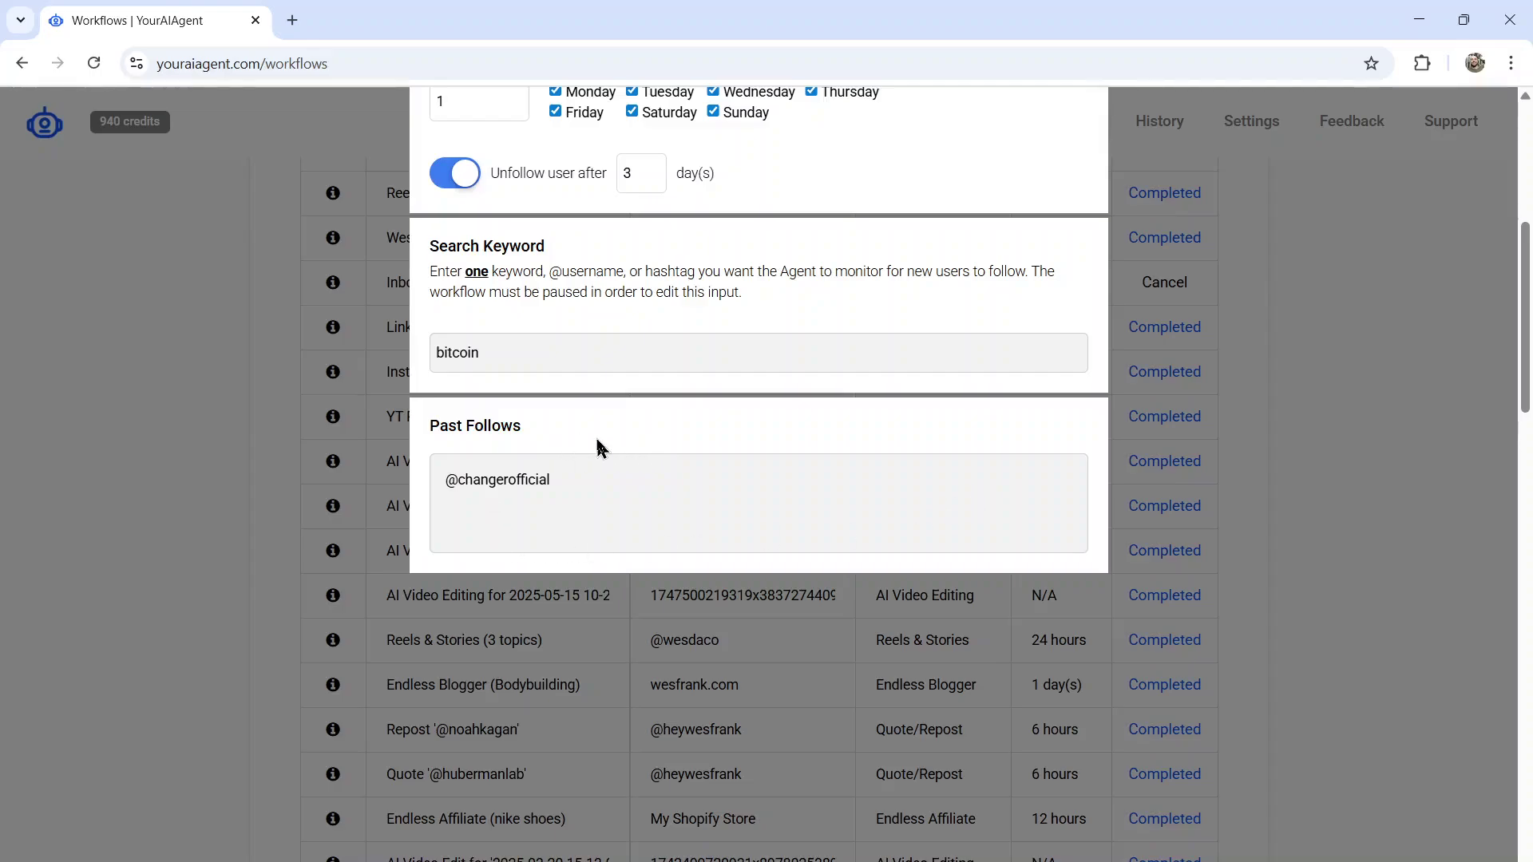